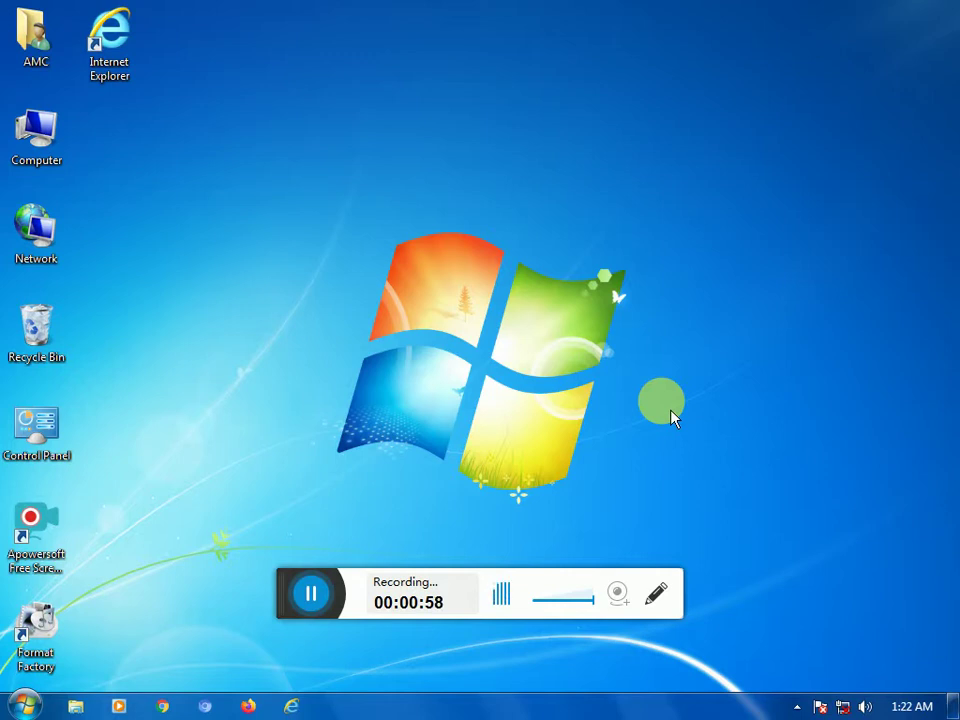
Open the Start menu and look through the recent files of Microsoft Office Word 2007, Notepad and Paint.
{"action": "left_click", "coordinate": [709, 450]}
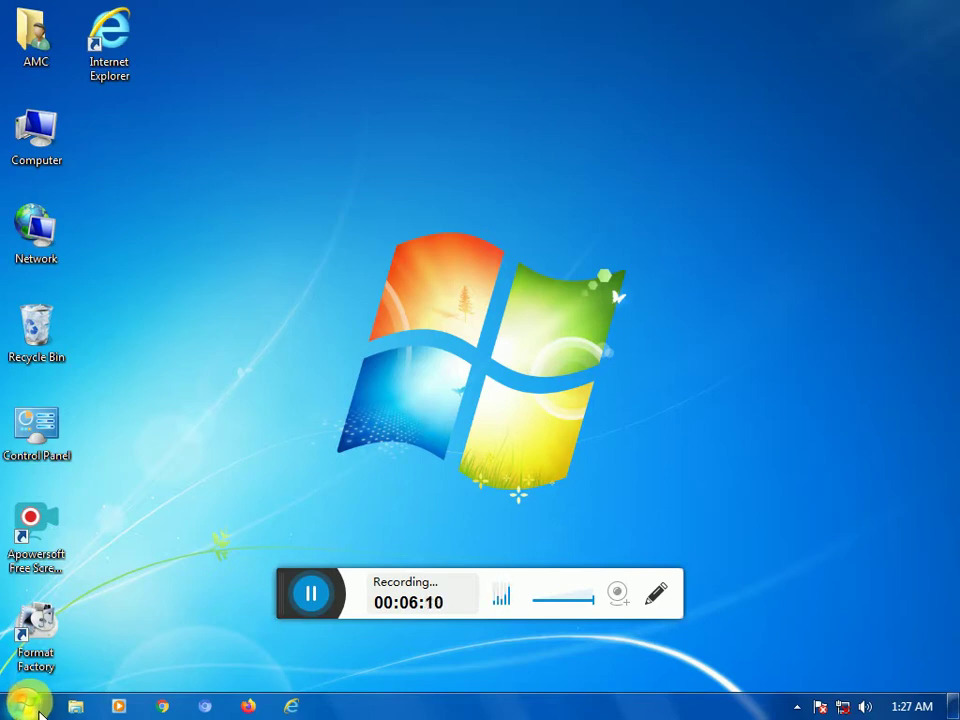
{"action": "left_click", "coordinate": [26, 704]}
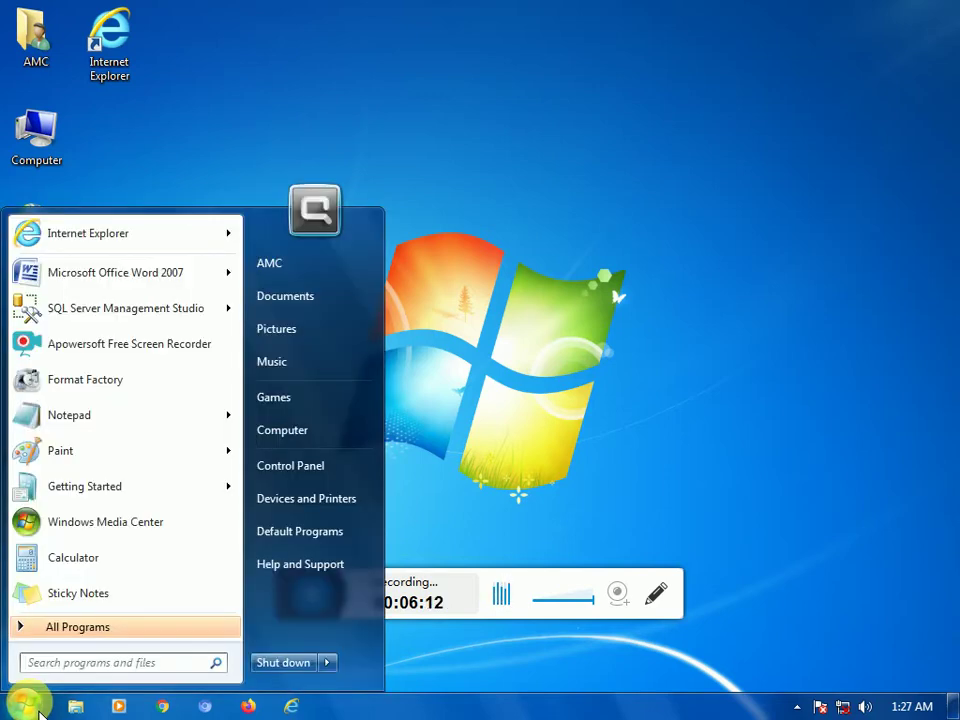
{"action": "left_click", "coordinate": [38, 710]}
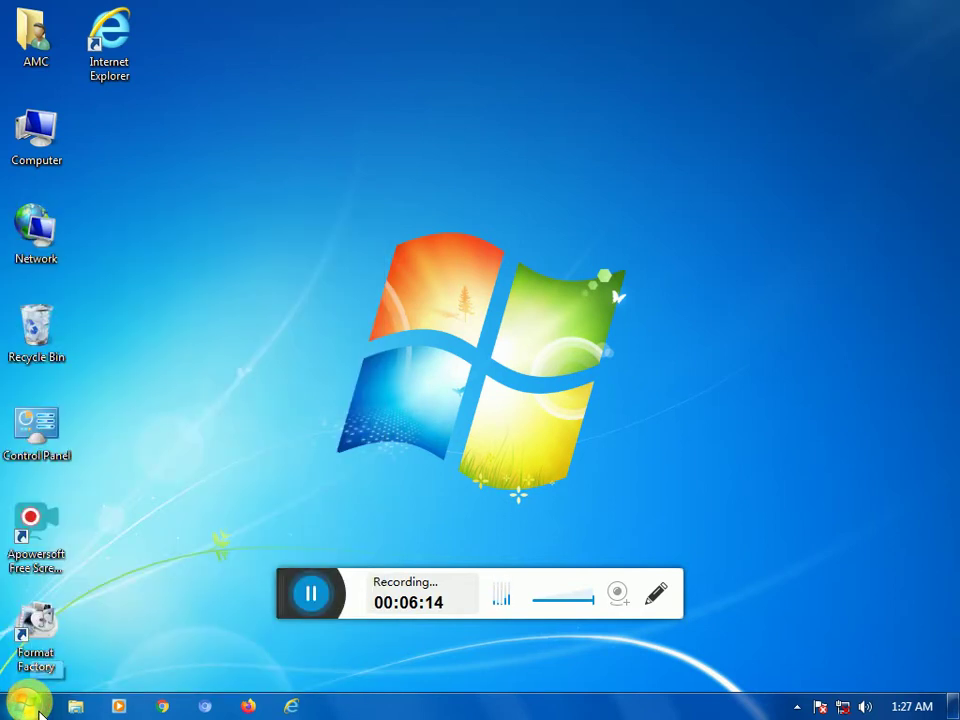
{"action": "left_click", "coordinate": [38, 712]}
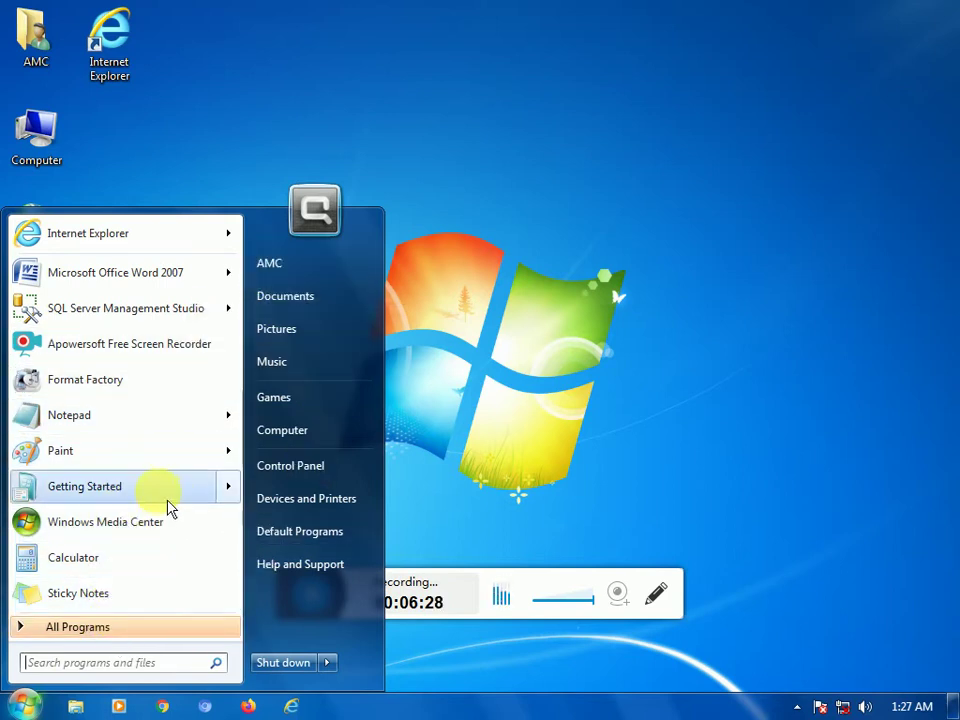
{"action": "mouse_move", "coordinate": [165, 470]}
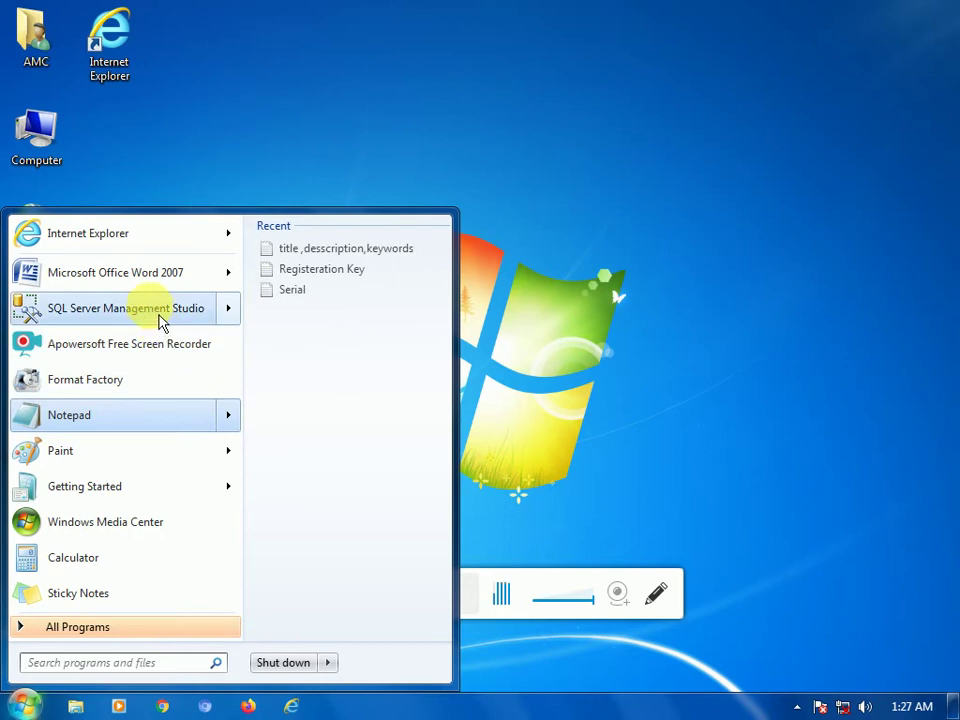
{"action": "mouse_move", "coordinate": [238, 287]}
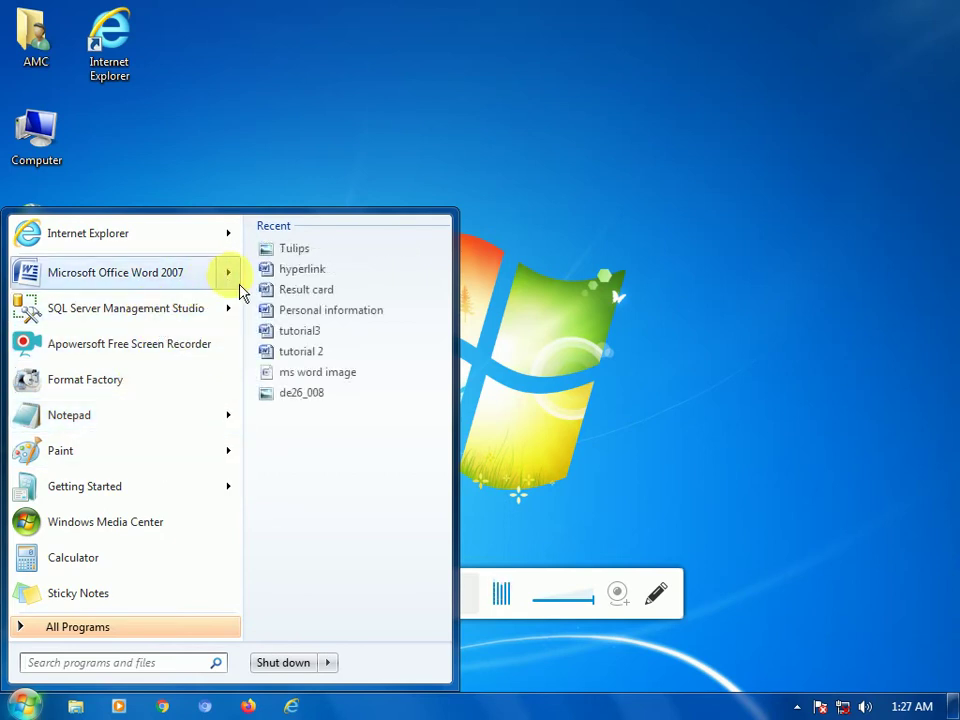
{"action": "mouse_move", "coordinate": [236, 436]}
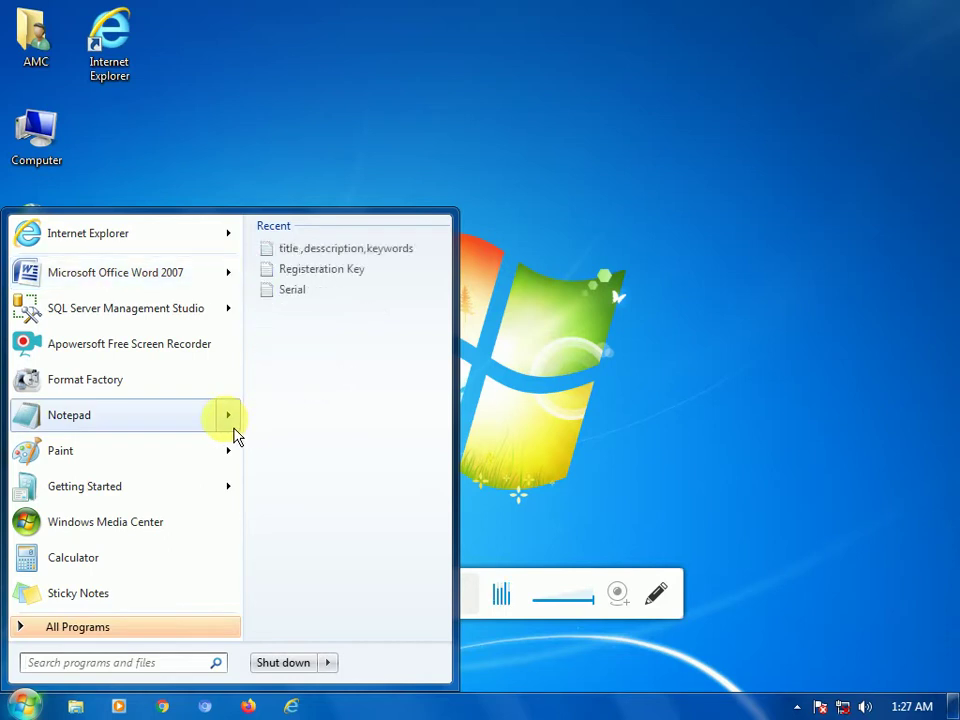
{"action": "mouse_move", "coordinate": [237, 462]}
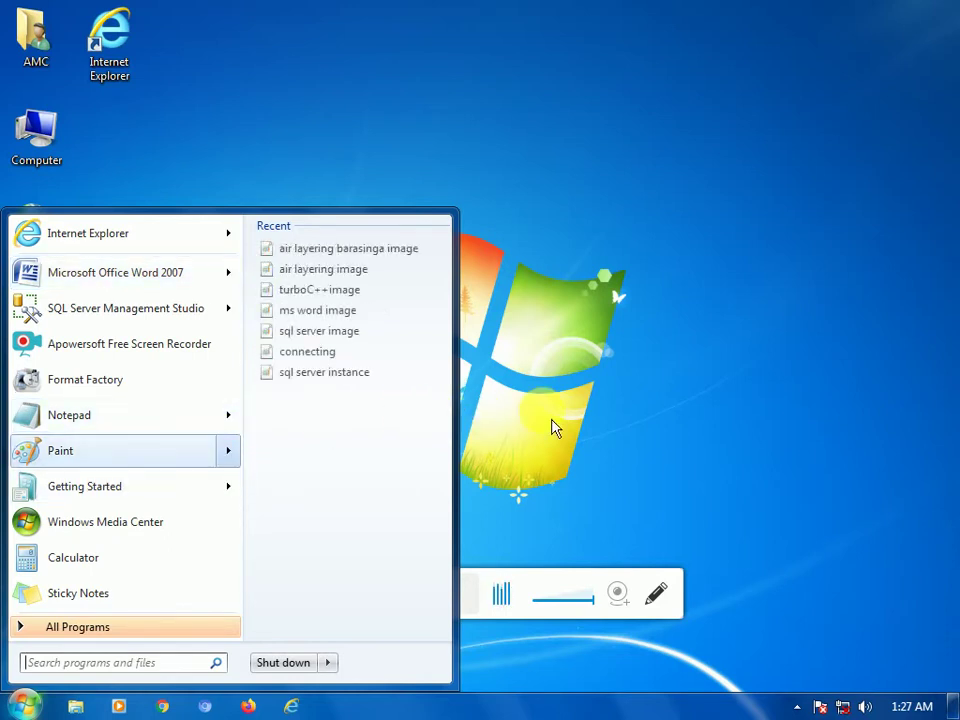
{"action": "left_click", "coordinate": [443, 445]}
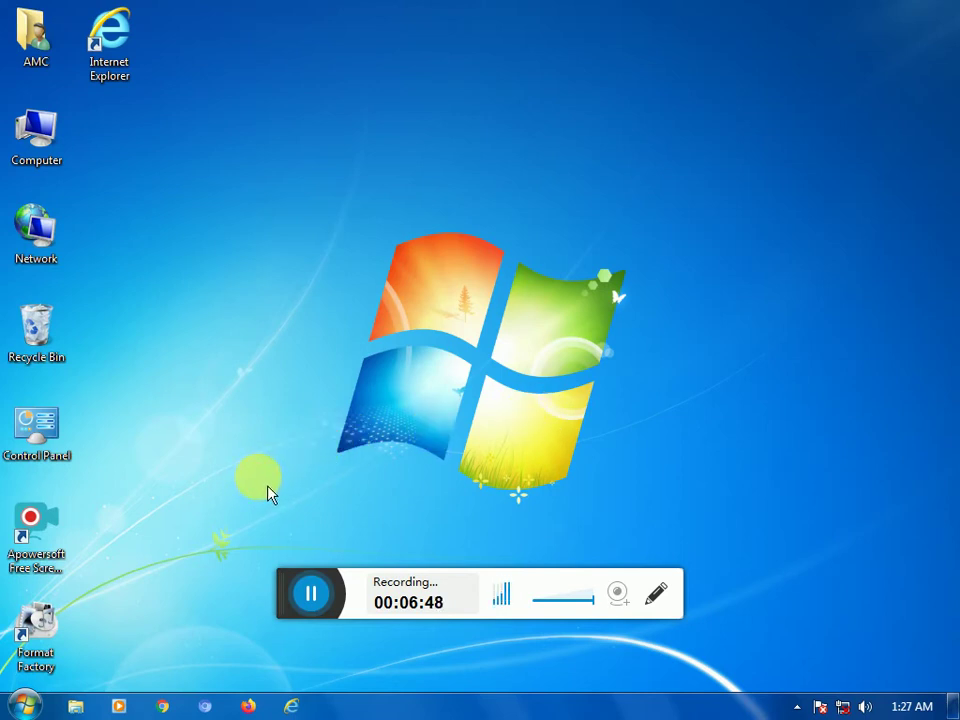
{"action": "left_click", "coordinate": [24, 704]}
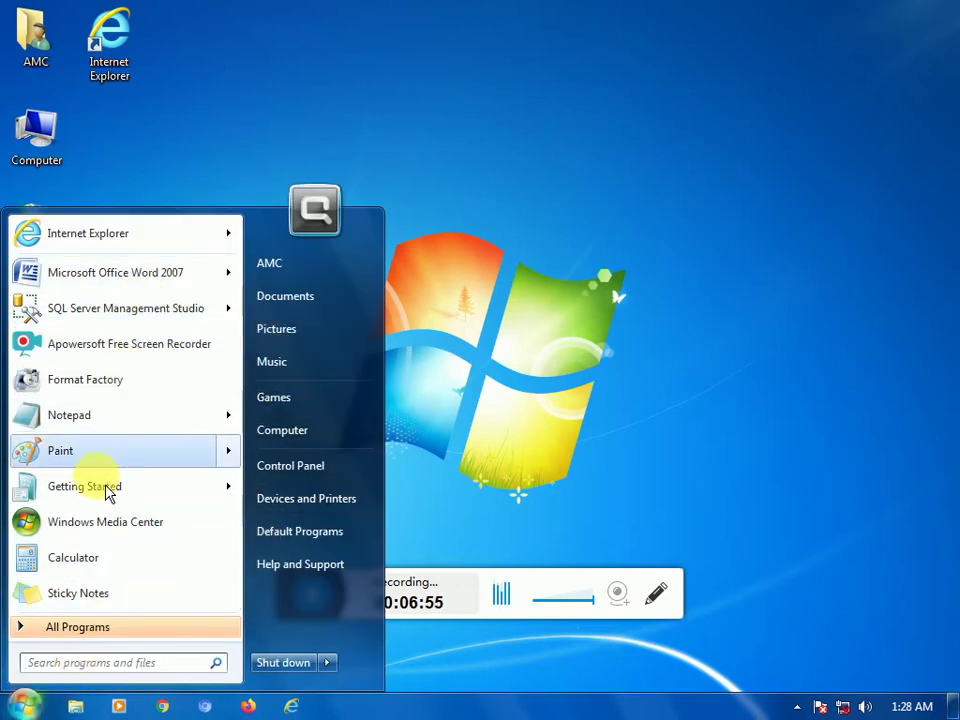
{"action": "left_click", "coordinate": [113, 599]}
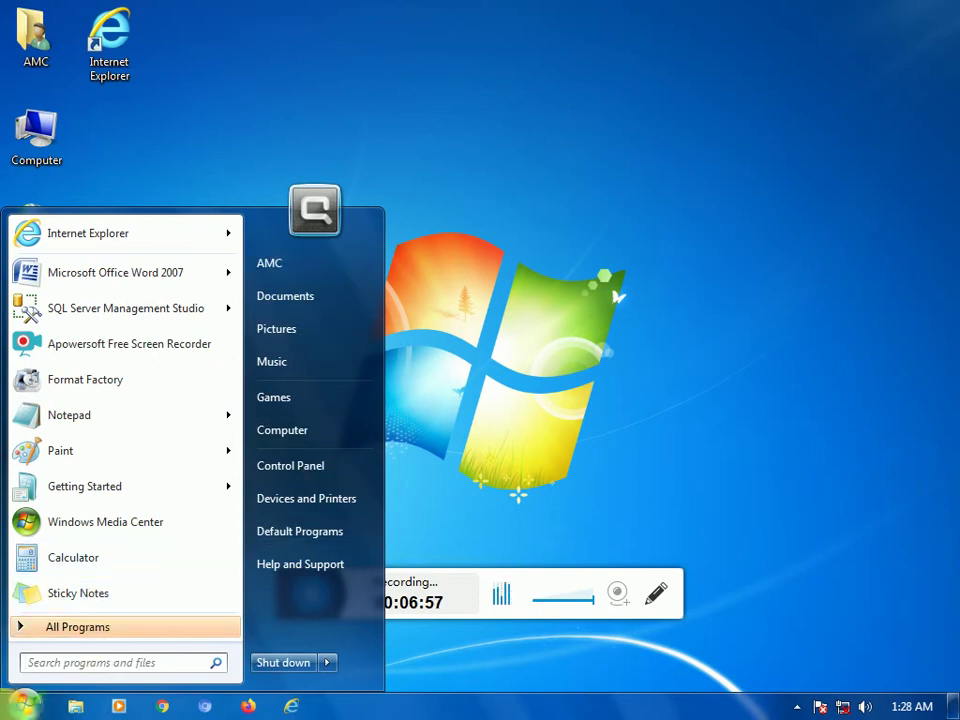
{"action": "left_click", "coordinate": [22, 706]}
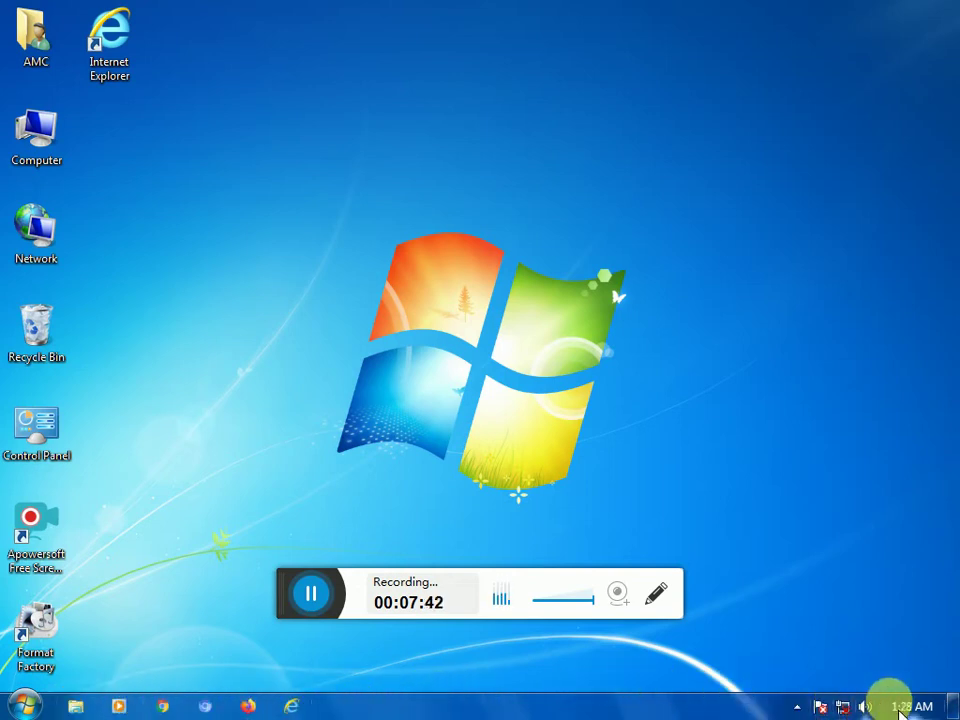
Open the system clock's date and time settings for editing.
{"action": "mouse_move", "coordinate": [902, 713]}
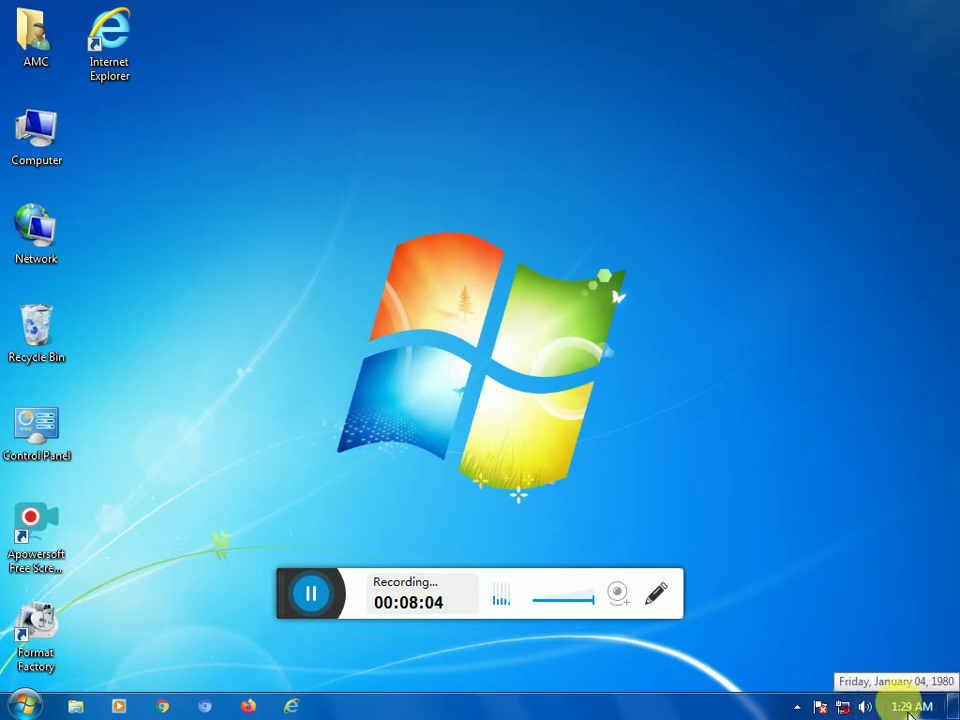
{"action": "left_click", "coordinate": [919, 716]}
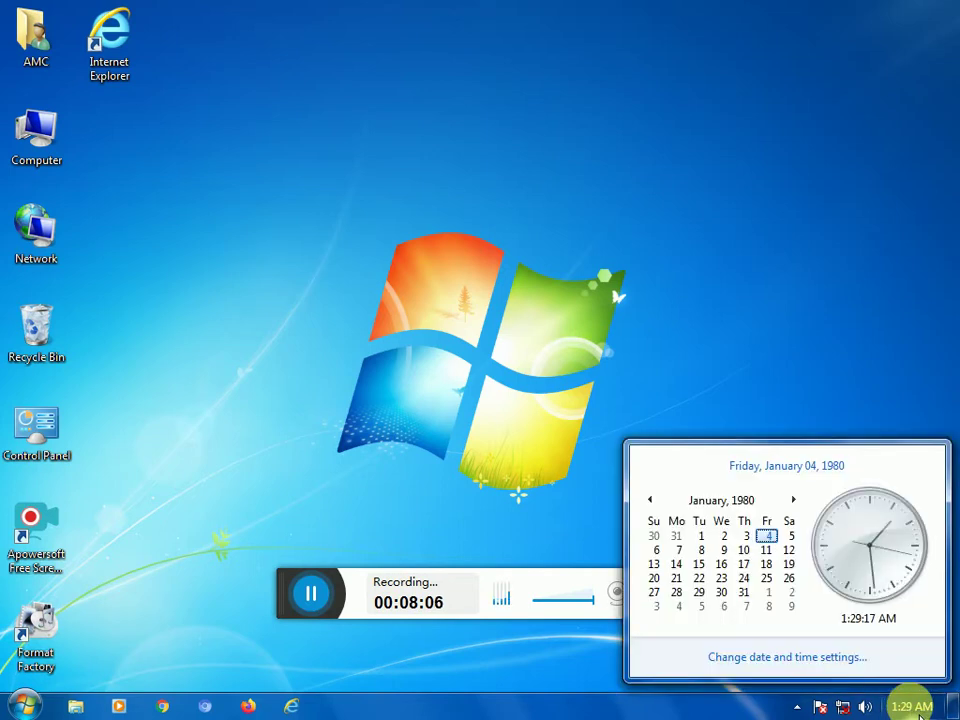
{"action": "left_click", "coordinate": [823, 660]}
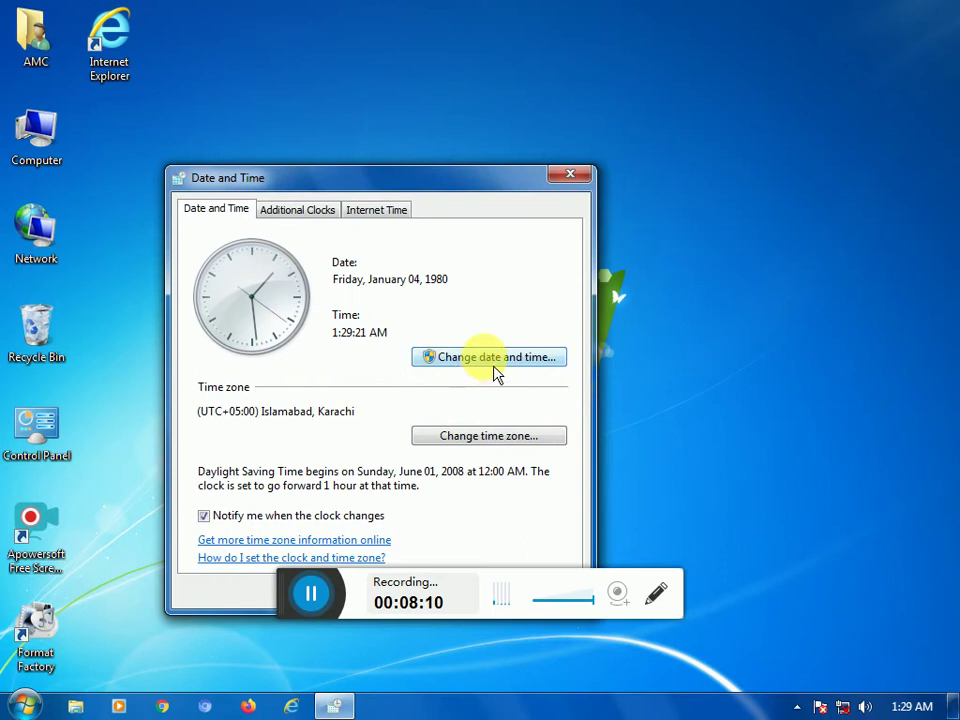
{"action": "left_click", "coordinate": [494, 366]}
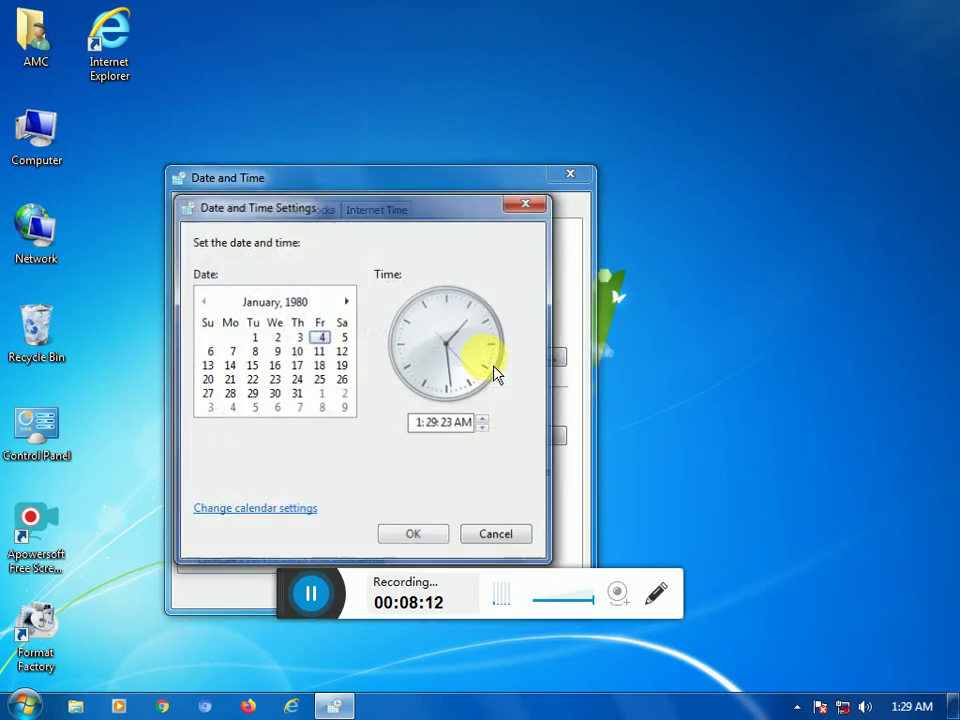
Set the system date to February 18, 2020.
{"action": "left_click", "coordinate": [306, 304]}
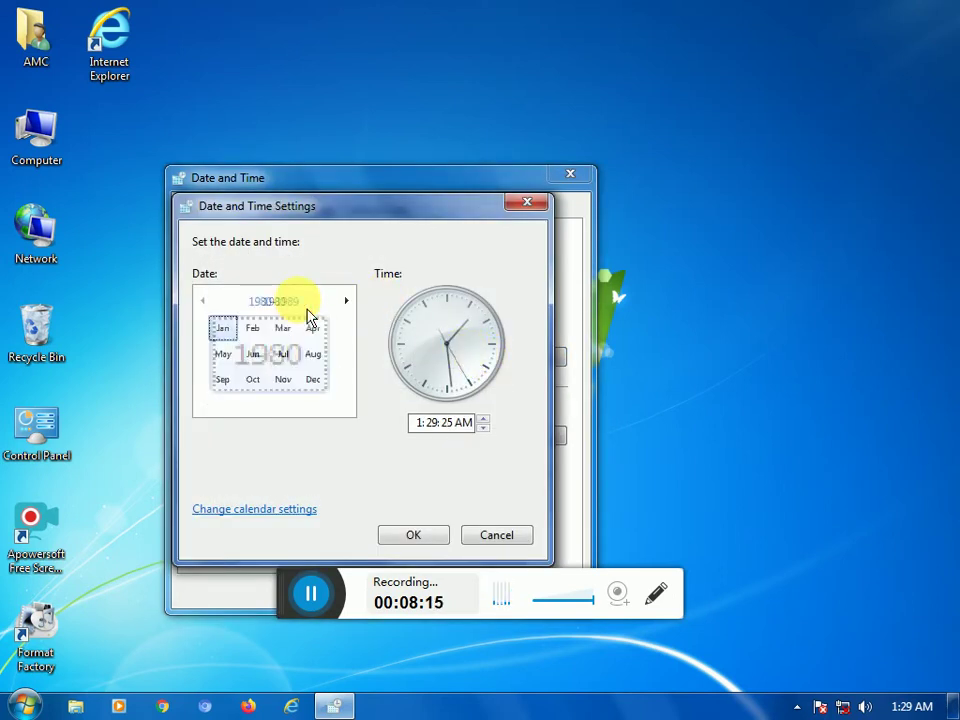
{"action": "left_click", "coordinate": [318, 304]}
{"action": "left_click", "coordinate": [346, 301]}
{"action": "left_click", "coordinate": [346, 301]}
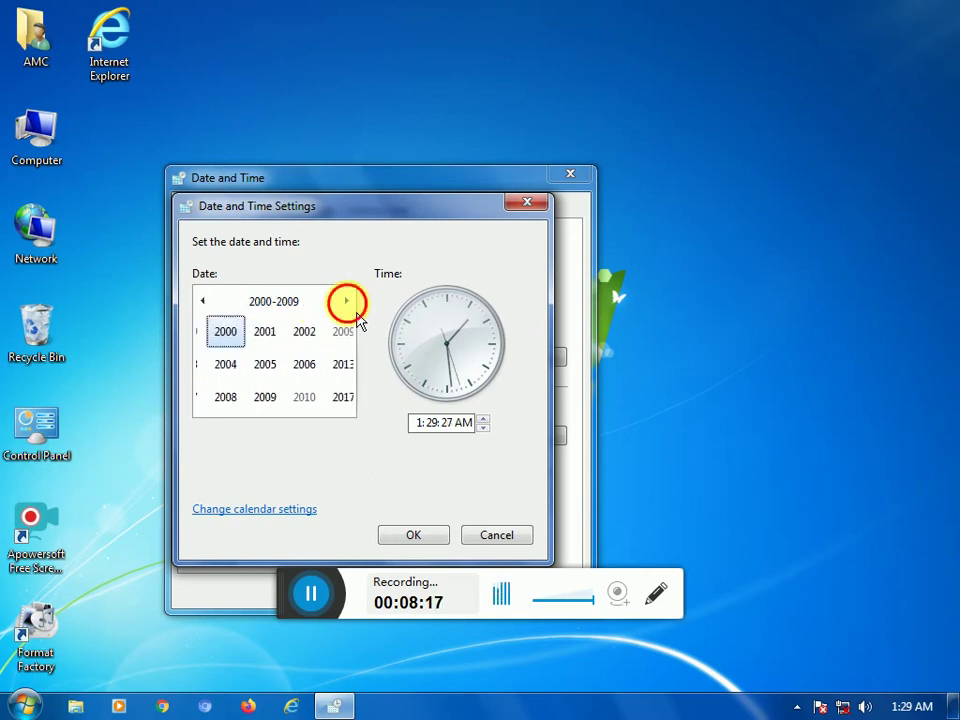
{"action": "left_click", "coordinate": [346, 301]}
{"action": "left_click", "coordinate": [346, 301]}
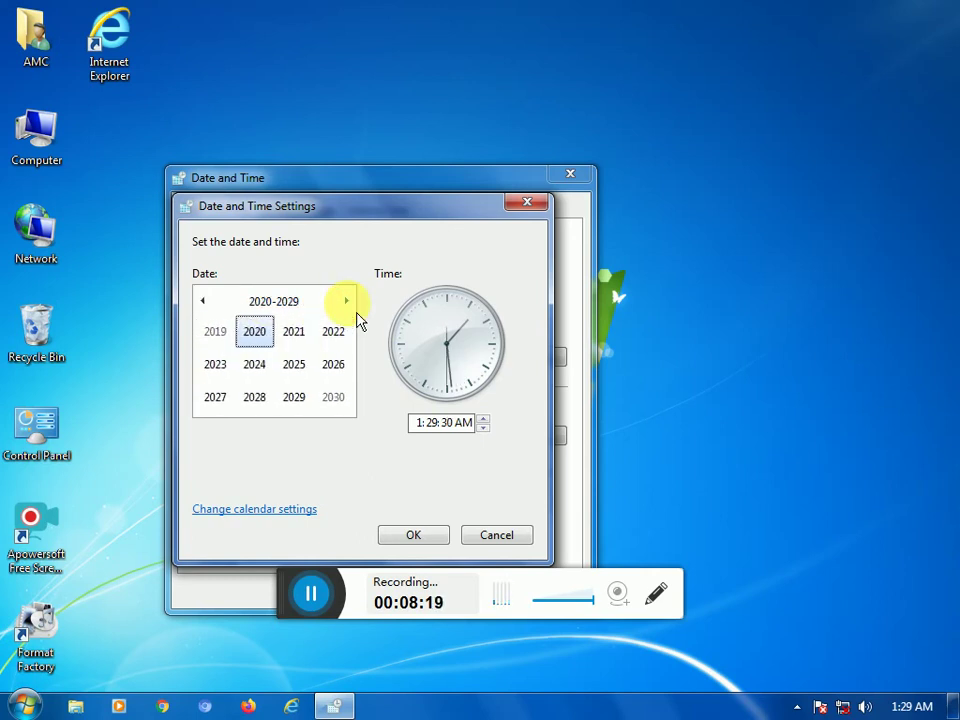
{"action": "left_click", "coordinate": [257, 342]}
{"action": "left_click", "coordinate": [266, 347]}
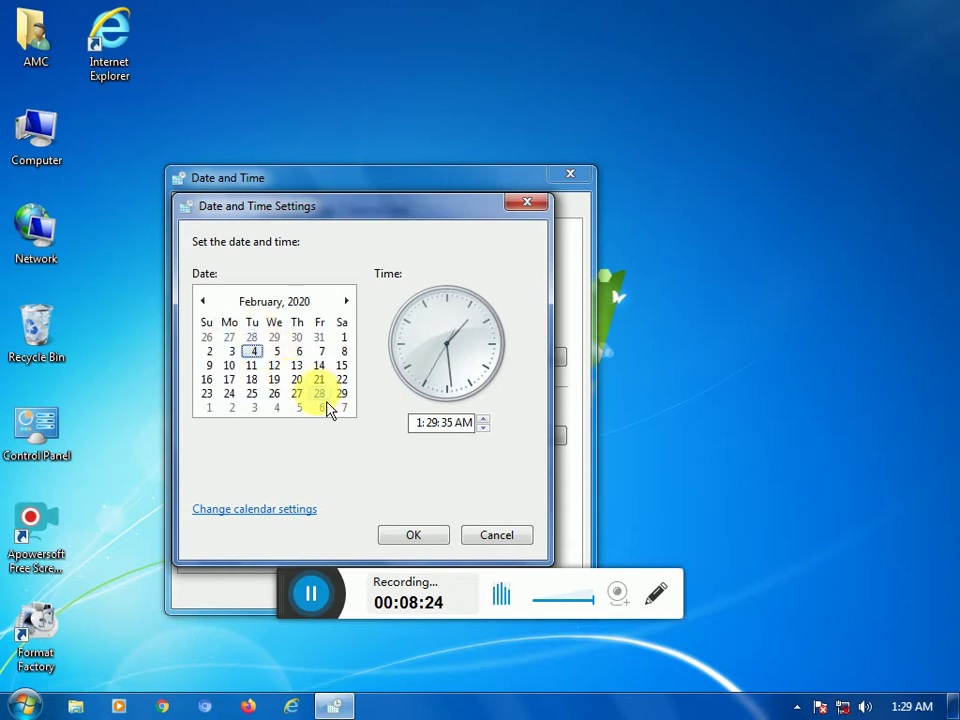
{"action": "left_click", "coordinate": [256, 383]}
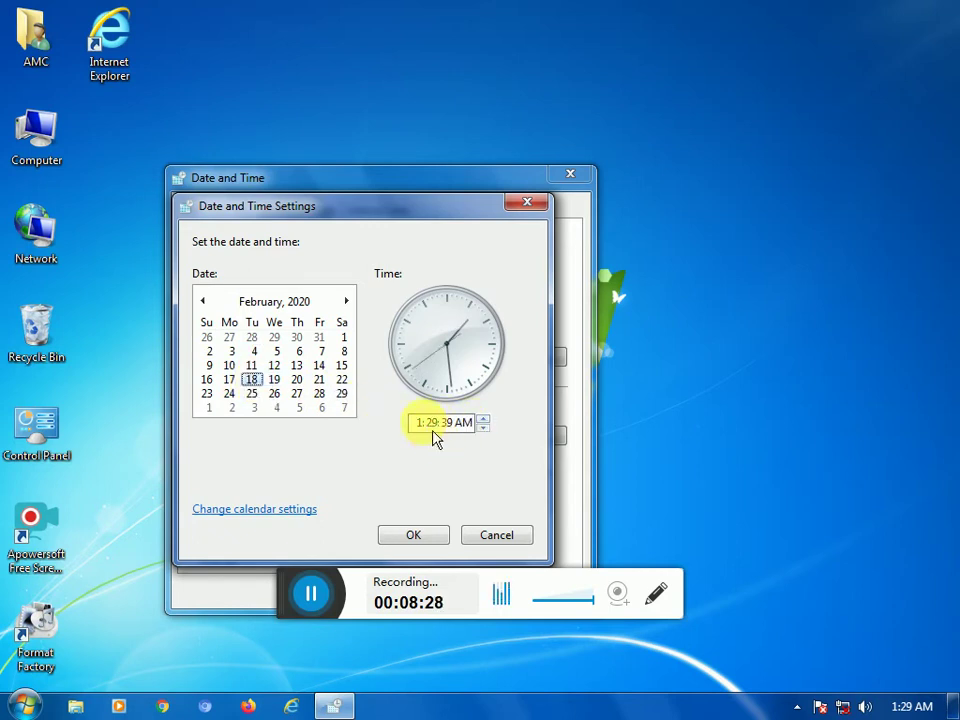
Set the system time to 9:45 PM and confirm the new date and time.
{"action": "left_click", "coordinate": [422, 424]}
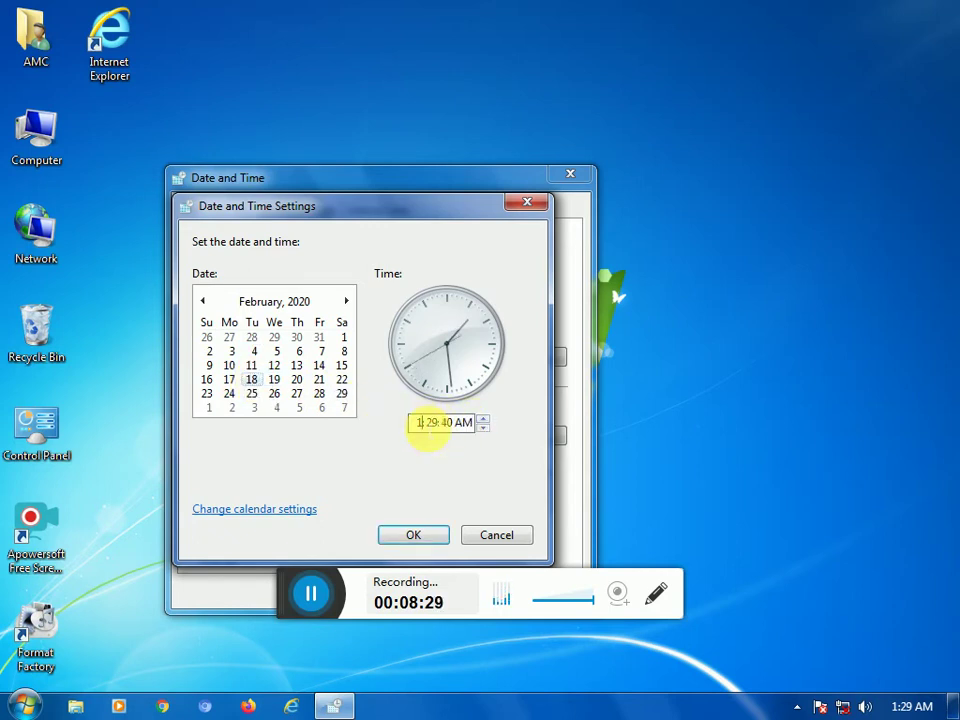
{"action": "left_click", "coordinate": [484, 421]}
{"action": "left_click", "coordinate": [484, 421]}
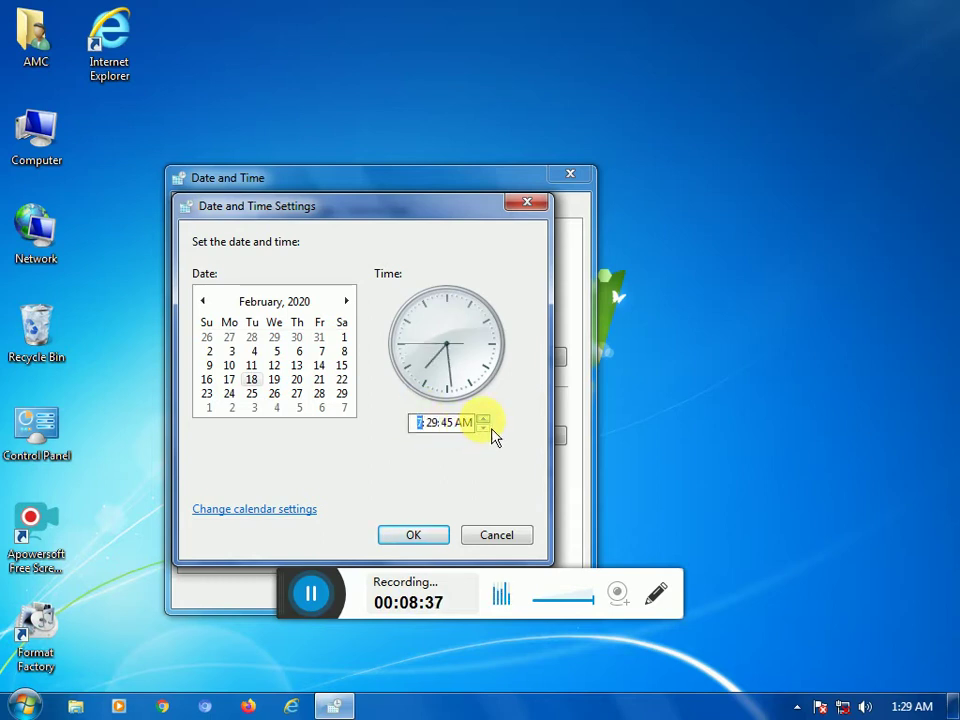
{"action": "left_click", "coordinate": [490, 426]}
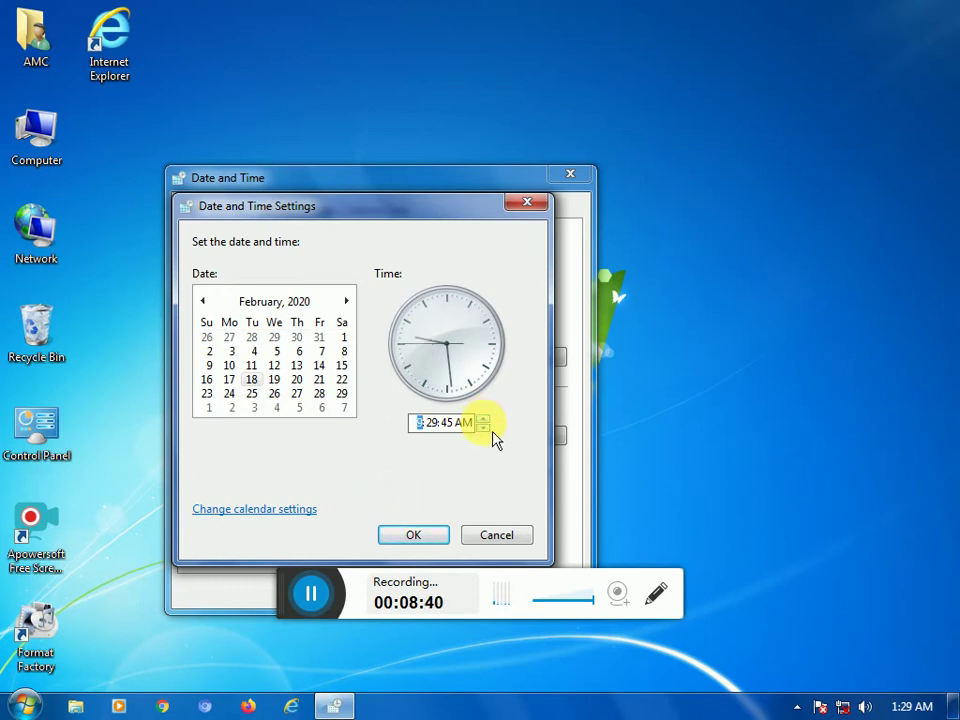
{"action": "left_click", "coordinate": [430, 423]}
{"action": "double_click", "coordinate": [484, 419]}
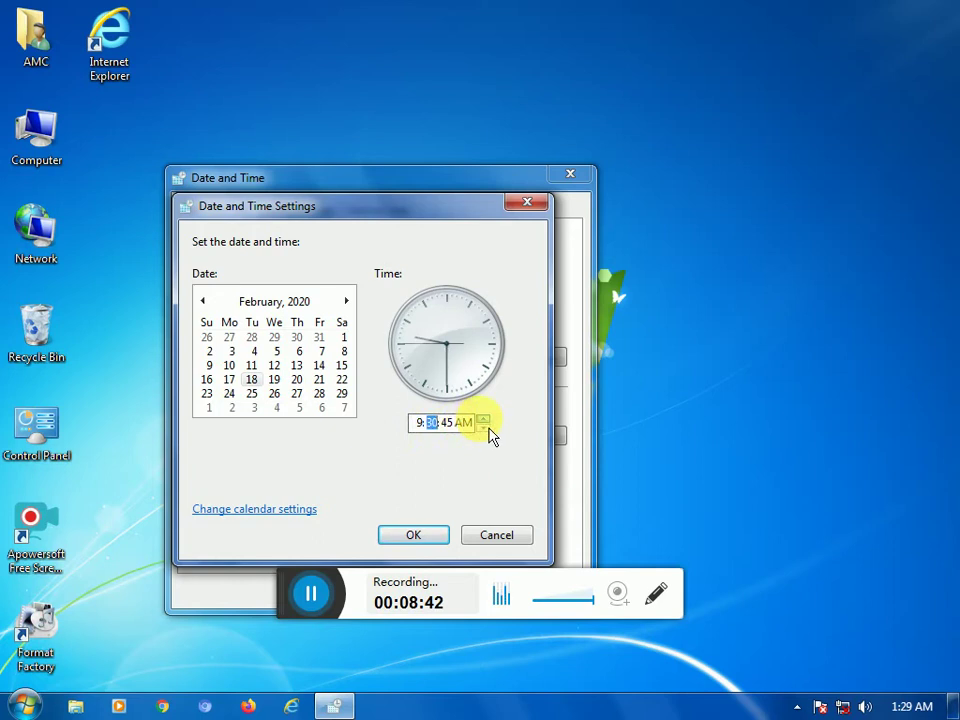
{"action": "left_click", "coordinate": [487, 424]}
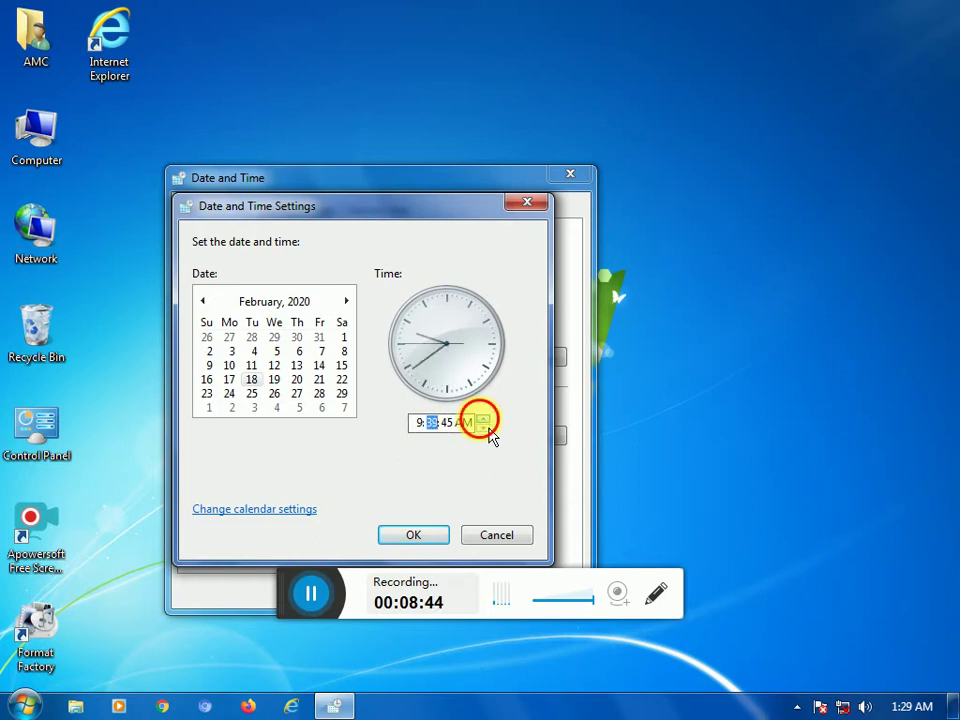
{"action": "double_click", "coordinate": [488, 424]}
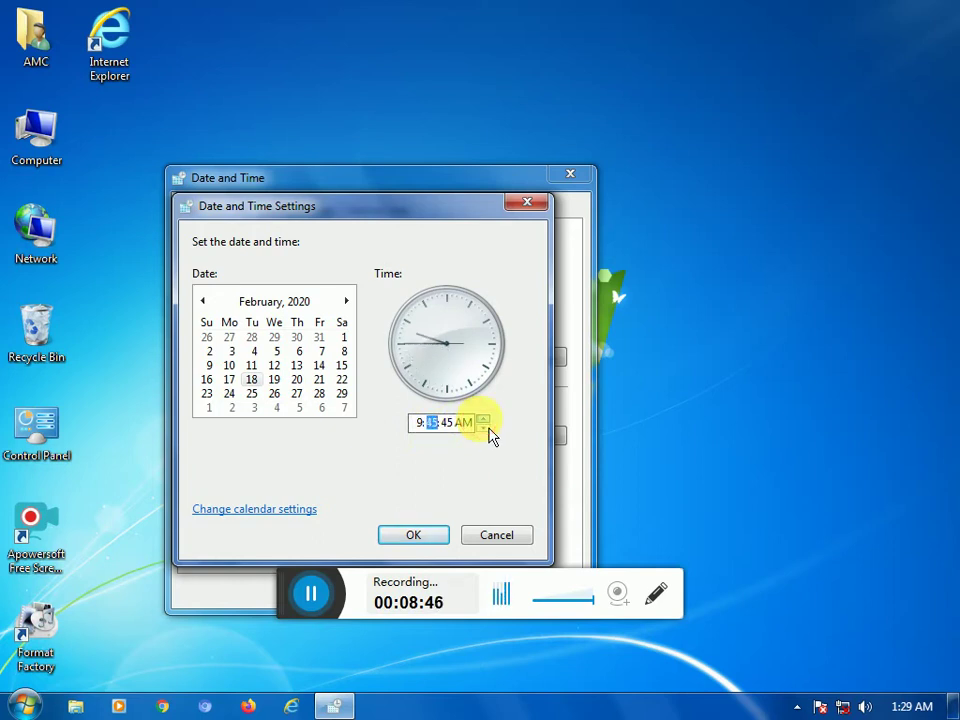
{"action": "left_click", "coordinate": [478, 429]}
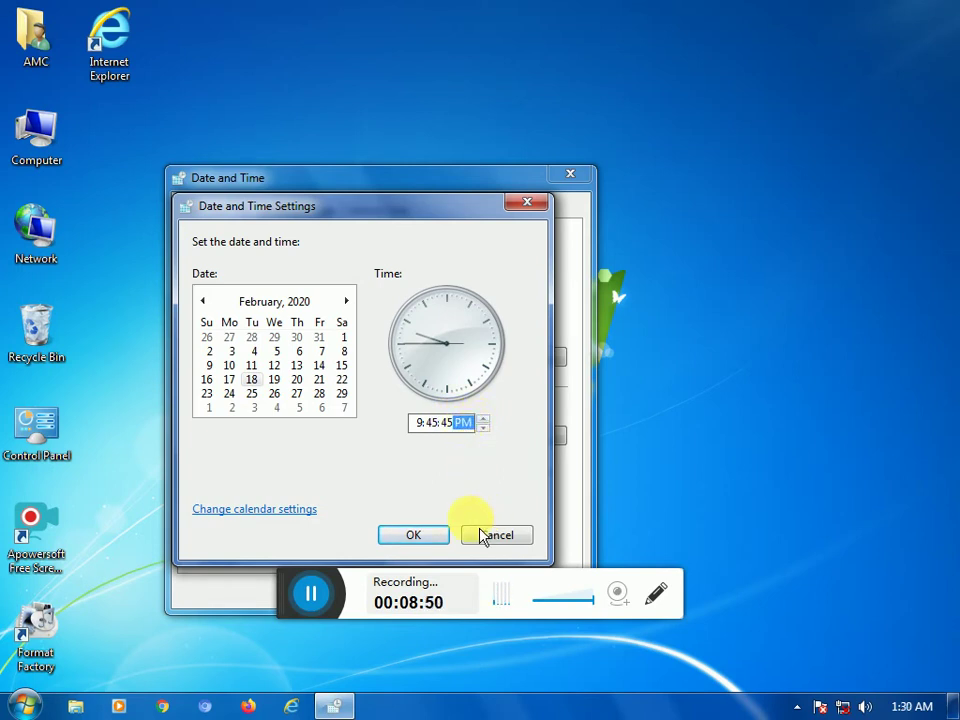
{"action": "left_click", "coordinate": [436, 539]}
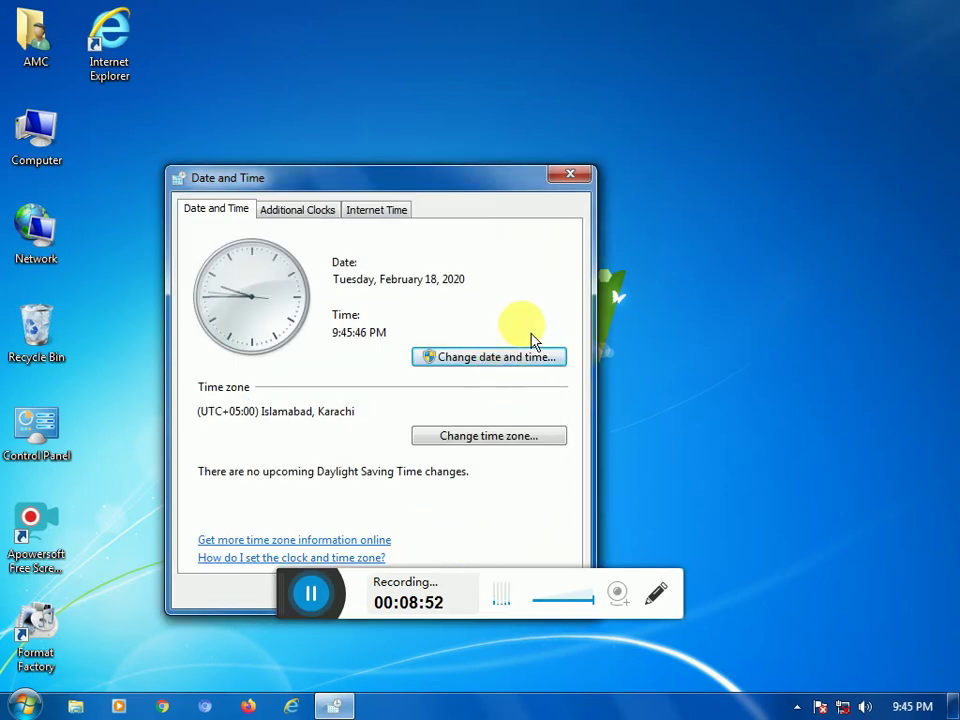
Move the Date and Time window clear of the recording bar and close it, accepting the settings.
{"action": "left_click", "coordinate": [460, 190]}
{"action": "left_click_drag", "start_coordinate": [460, 190], "coordinate": [481, 88]}
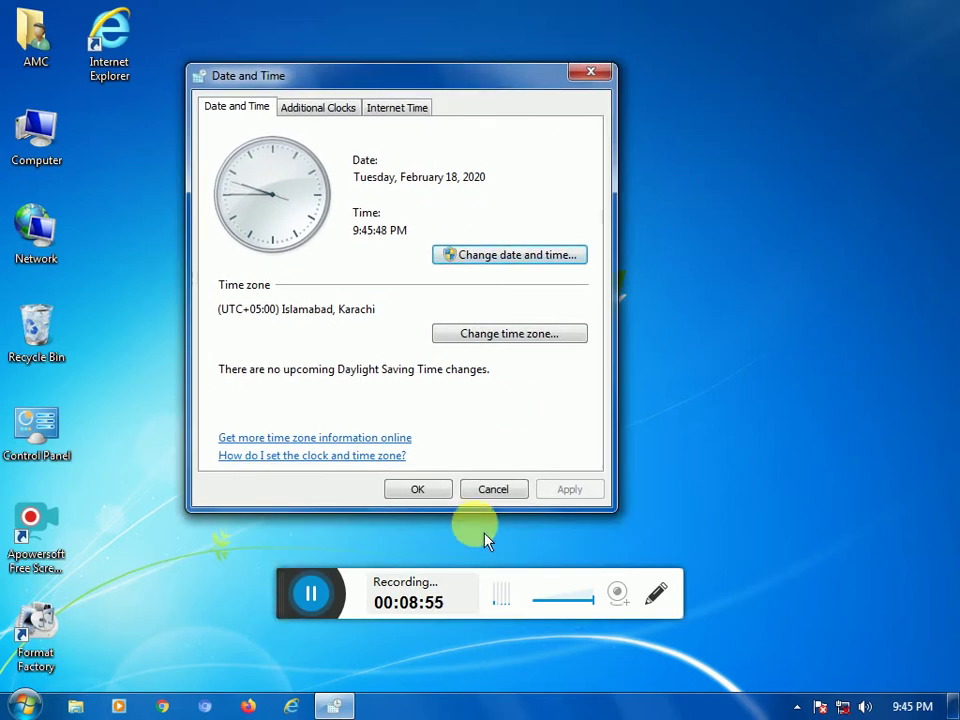
{"action": "left_click", "coordinate": [439, 492]}
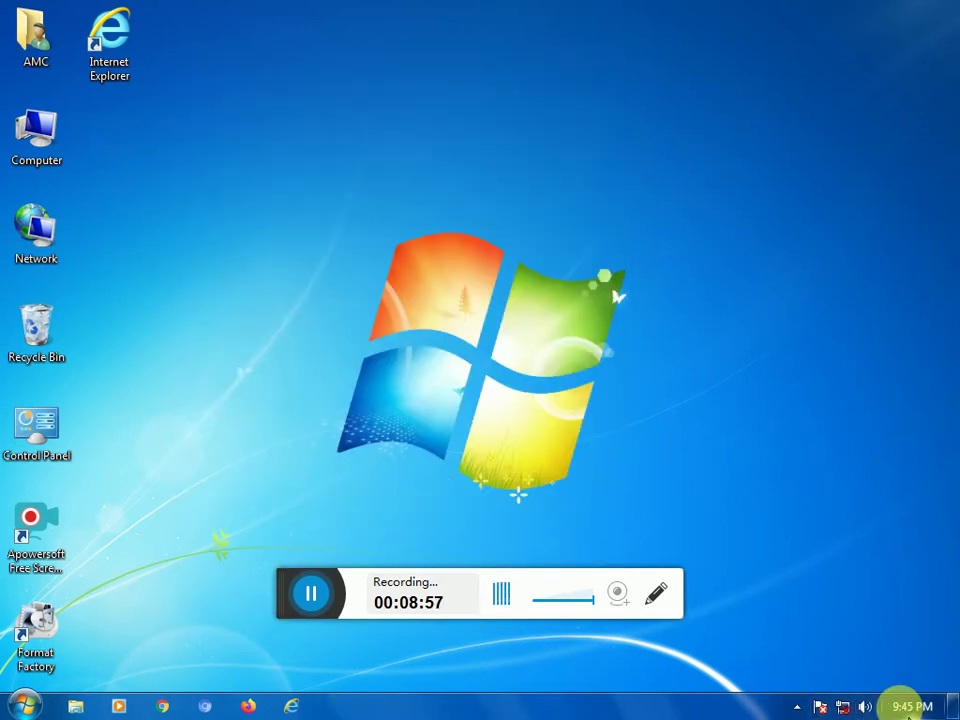
View the hidden notification area icons on the taskbar and close their list again.
{"action": "mouse_move", "coordinate": [912, 710]}
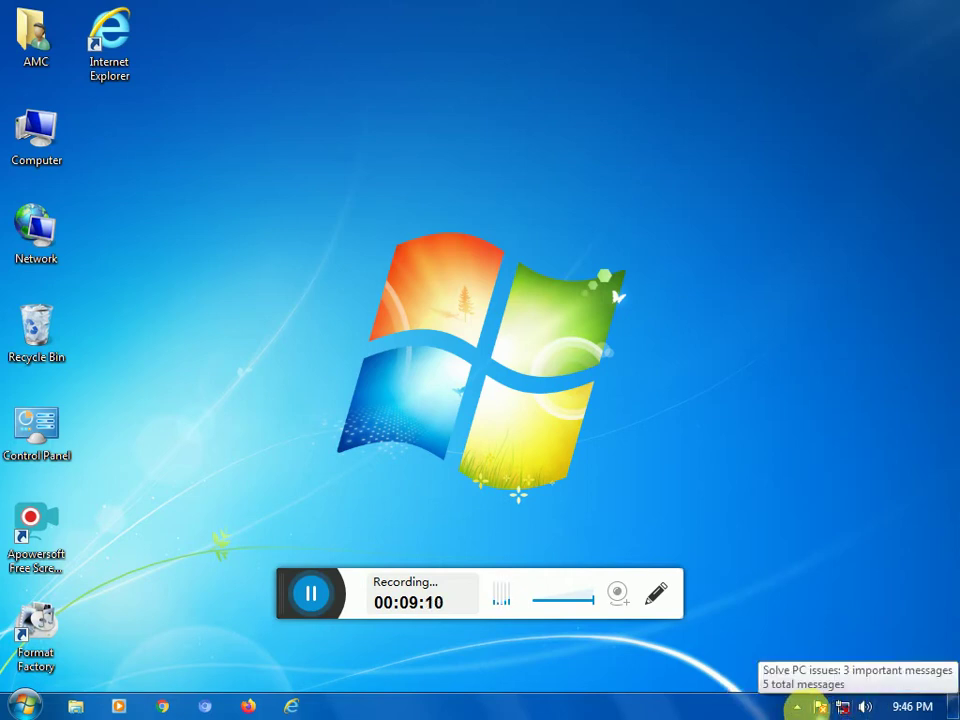
{"action": "left_click", "coordinate": [797, 706]}
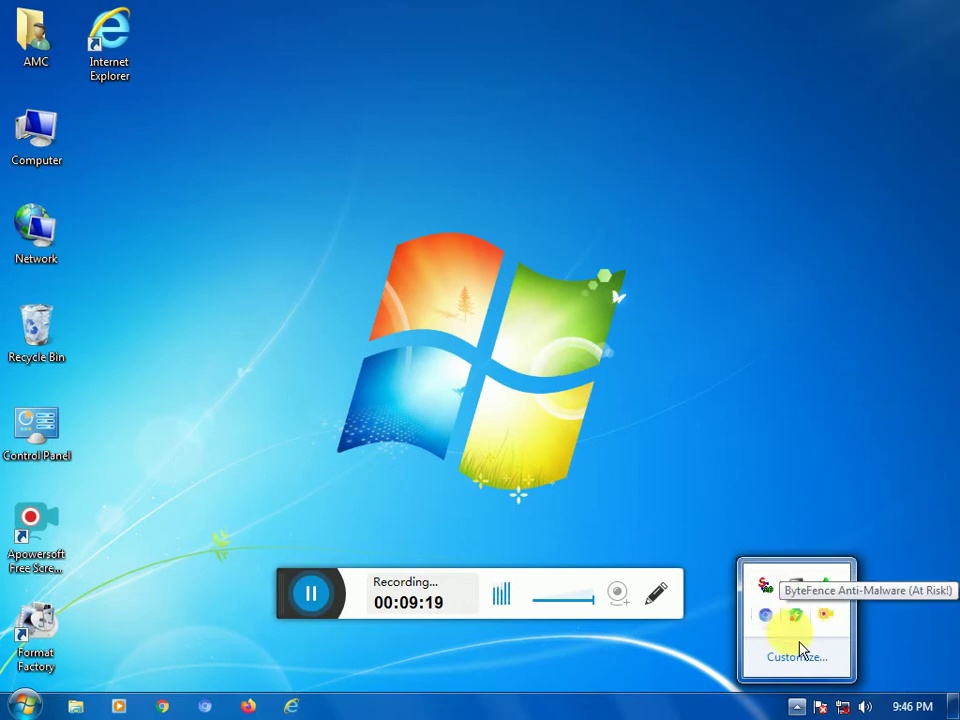
{"action": "left_click", "coordinate": [752, 697]}
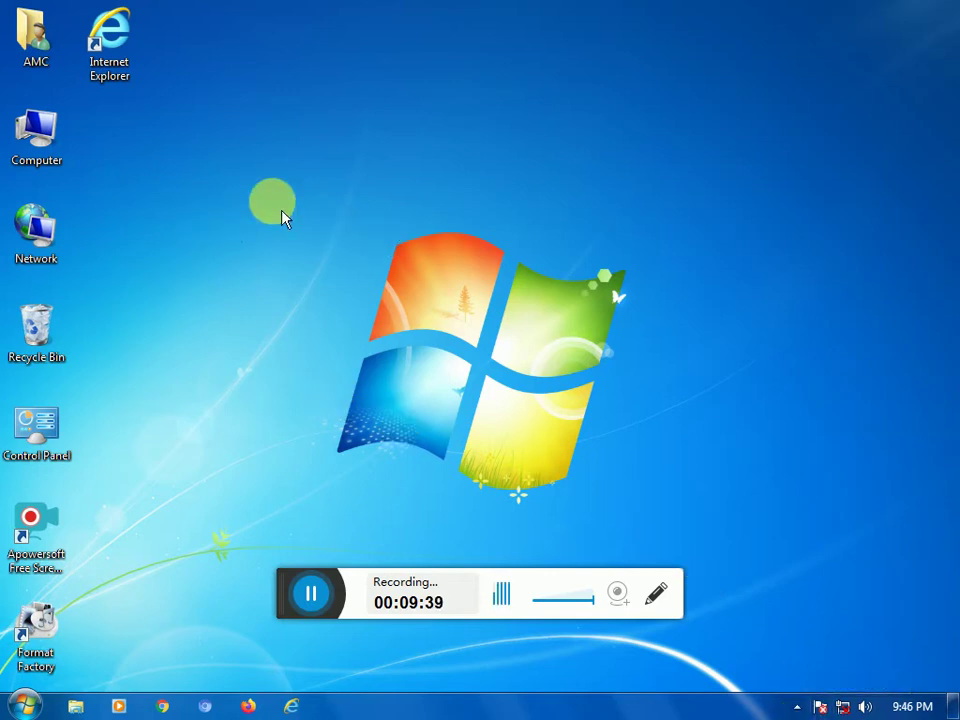
Open the Computer window to browse the drives and connected devices.
{"action": "double_click", "coordinate": [40, 140]}
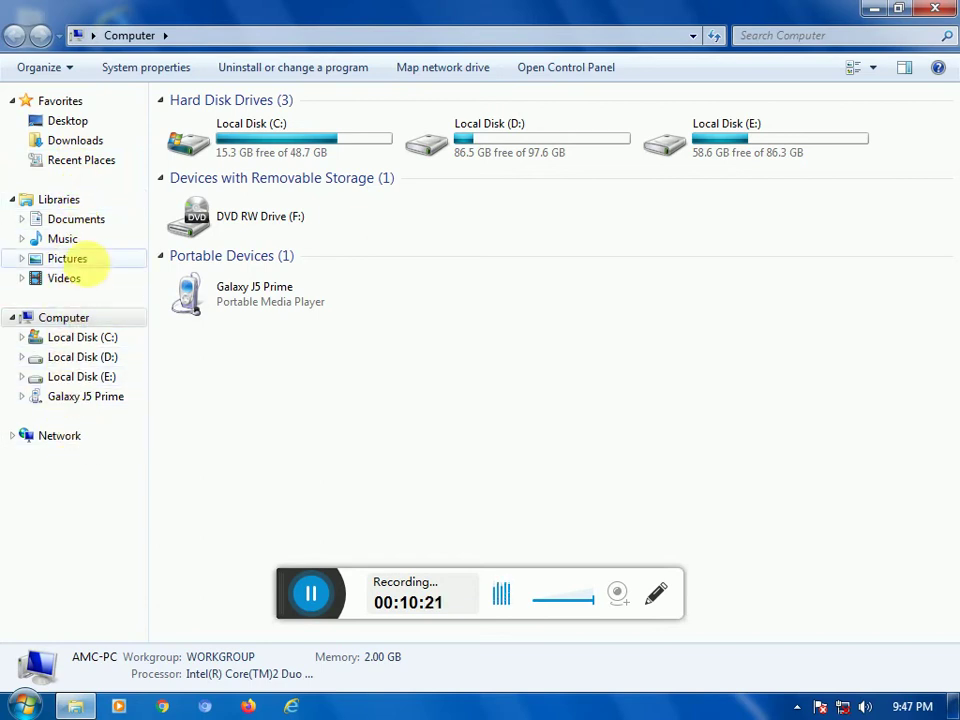
Close the Computer window, open the personal user folder from the desktop to view its contents, and close it.
{"action": "left_click", "coordinate": [934, 9]}
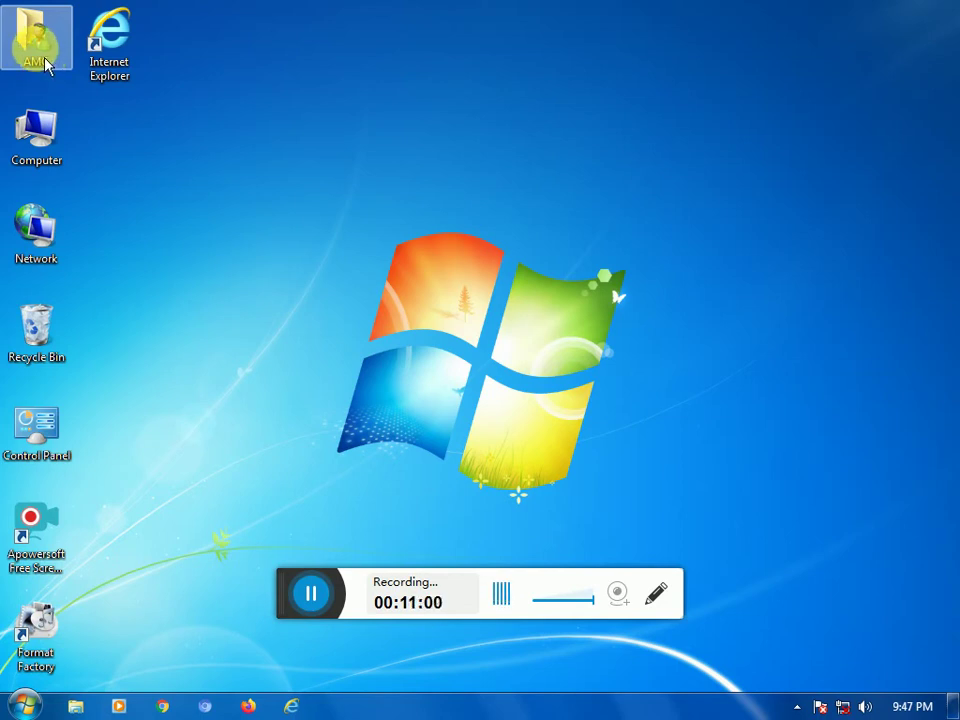
{"action": "double_click", "coordinate": [40, 50]}
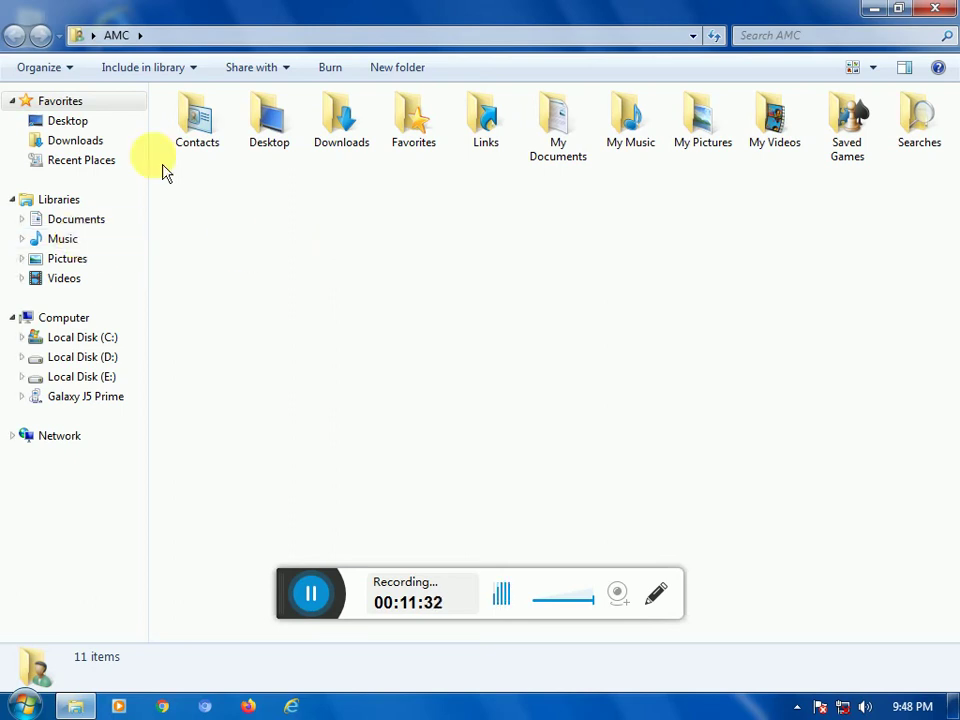
{"action": "left_click", "coordinate": [938, 12]}
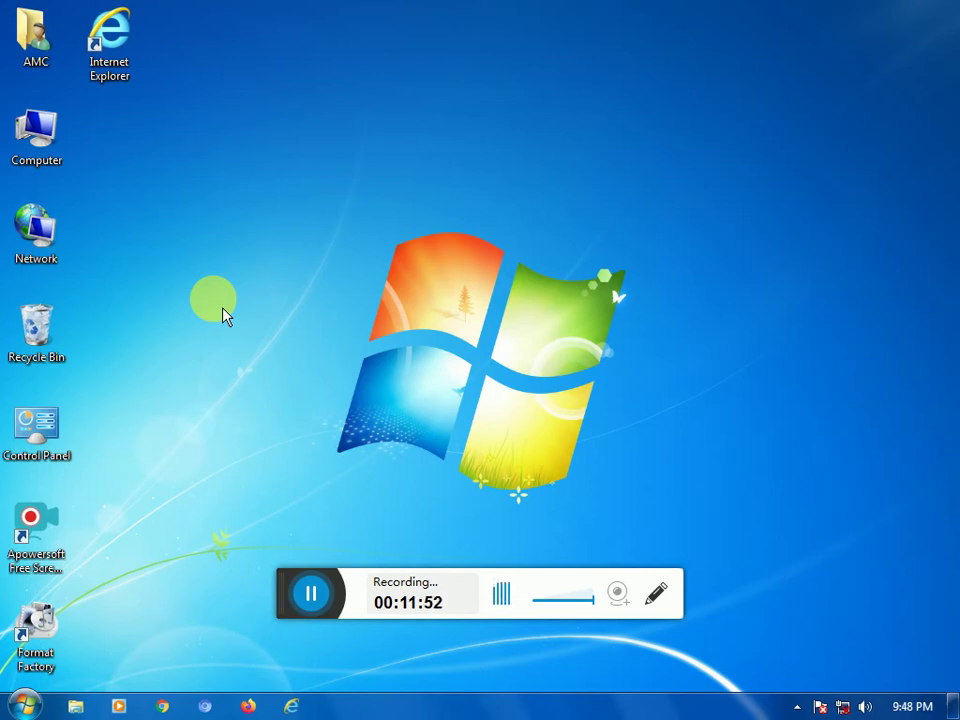
Open the Recycle Bin and bring up the properties of the deleted SQLQuery3 file.
{"action": "left_click", "coordinate": [53, 348]}
{"action": "double_click", "coordinate": [53, 348]}
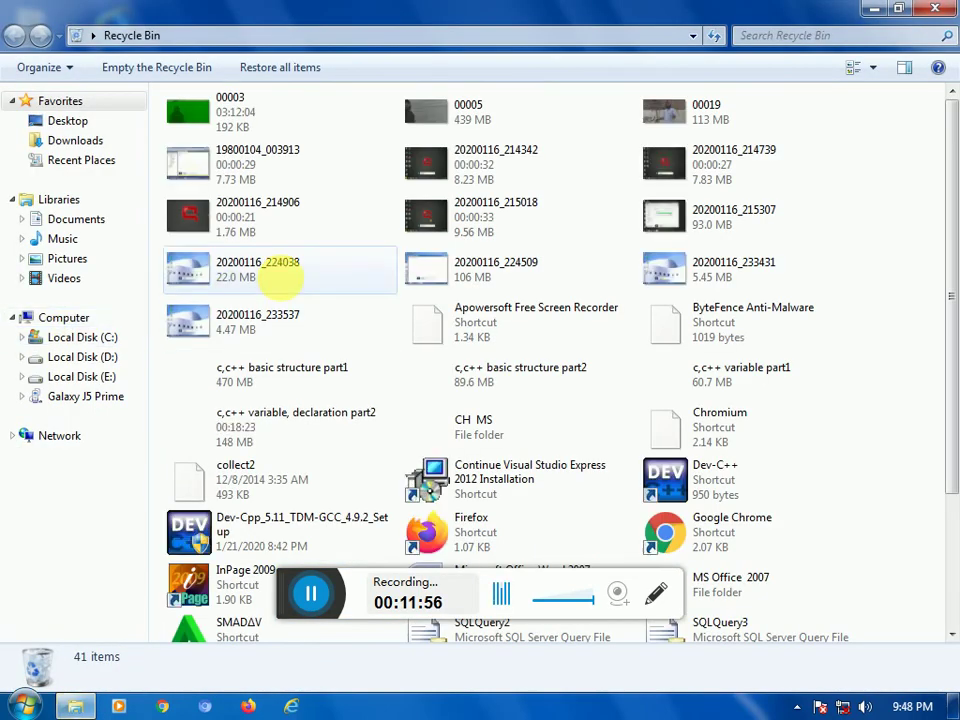
{"action": "scroll", "coordinate": [610, 265], "scroll_direction": "down", "scroll_amount": 3}
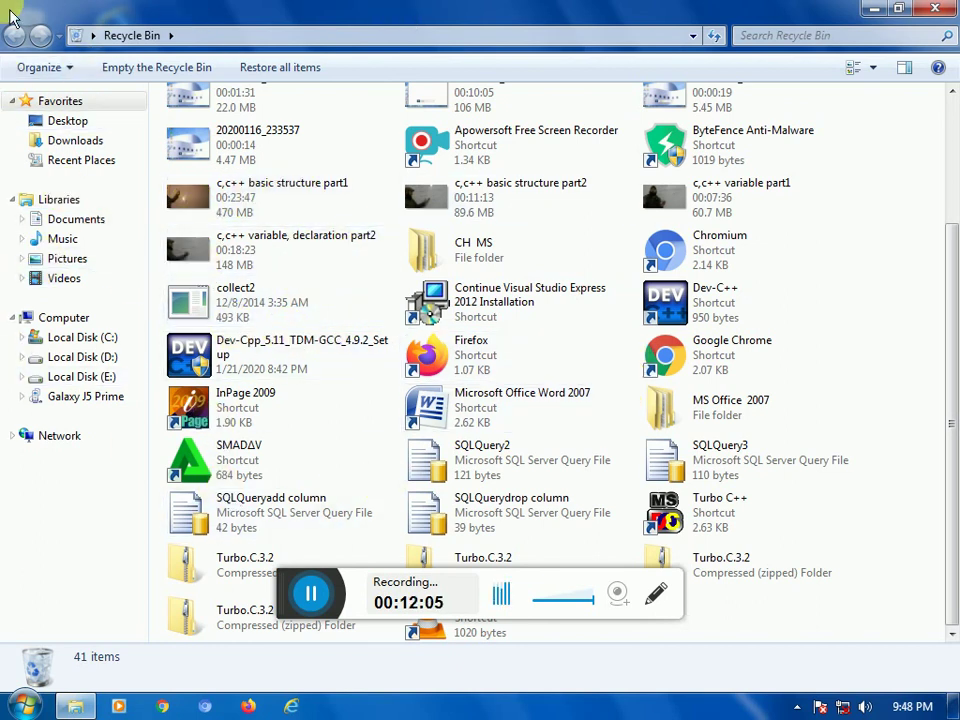
{"action": "left_click", "coordinate": [722, 483]}
{"action": "double_click", "coordinate": [722, 480]}
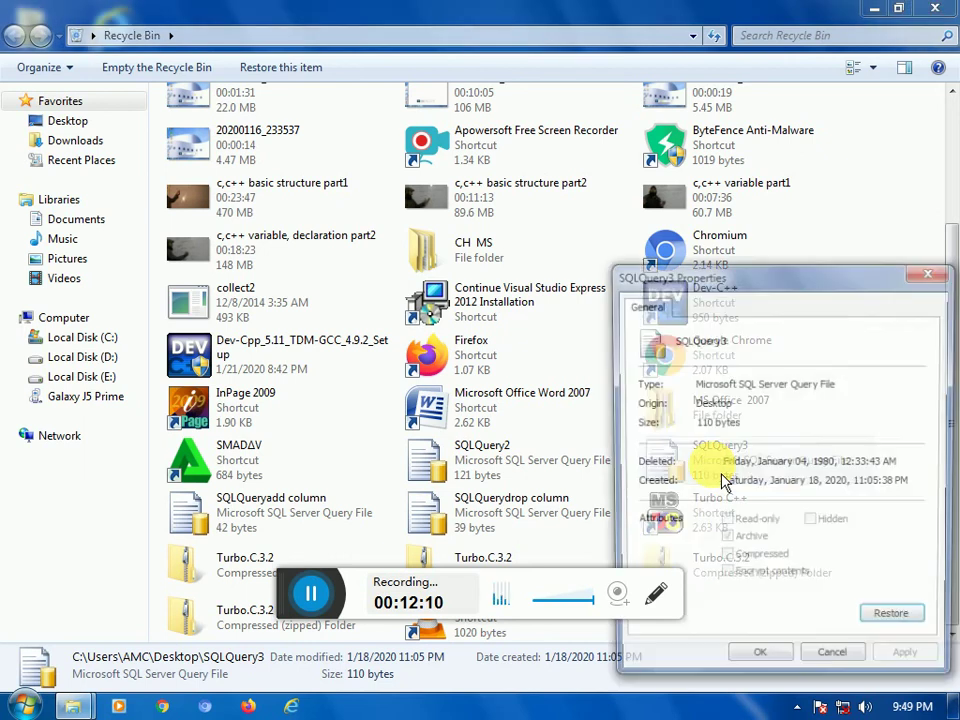
Move the SQLQuery3 properties clear of the recording bar, restore the file, and minimize the Recycle Bin to check the desktop.
{"action": "left_click_drag", "start_coordinate": [791, 284], "coordinate": [435, 299]}
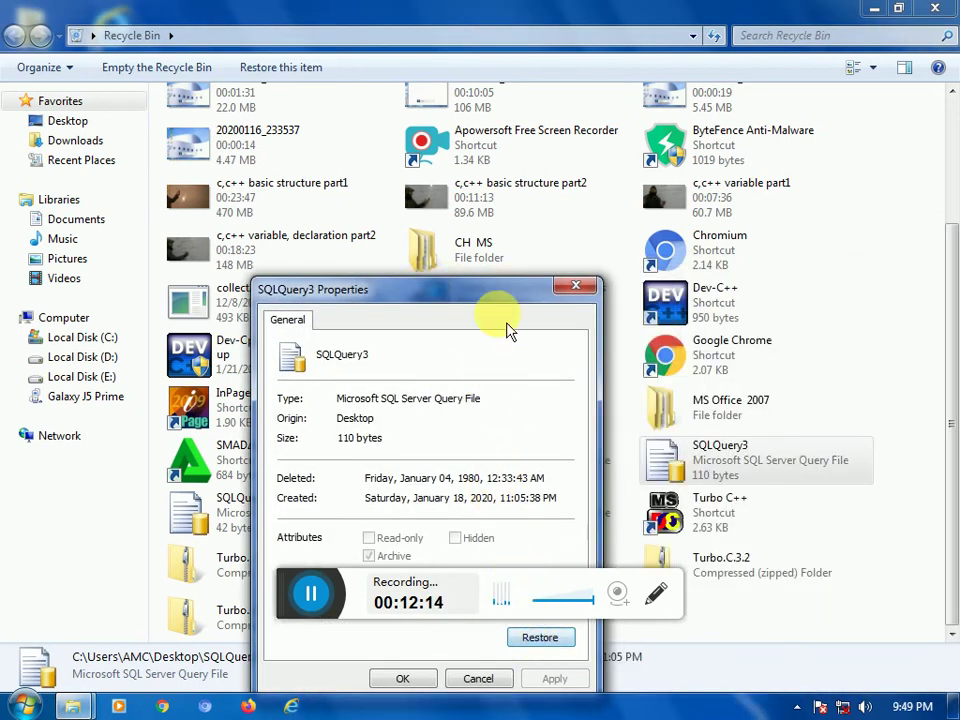
{"action": "left_click_drag", "start_coordinate": [512, 285], "coordinate": [506, 17]}
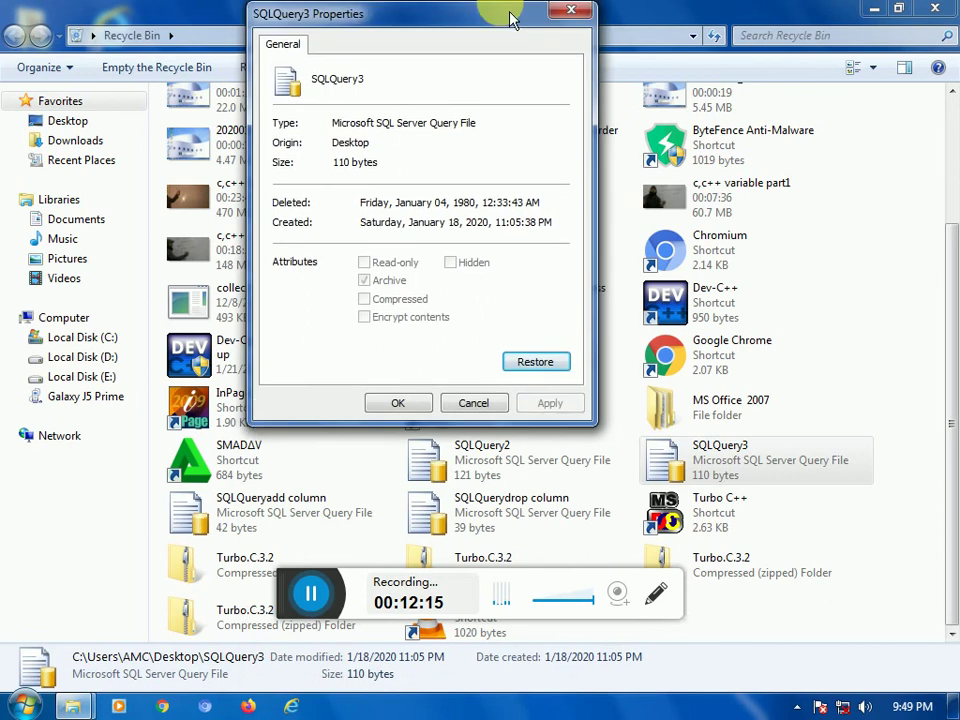
{"action": "left_click", "coordinate": [538, 368]}
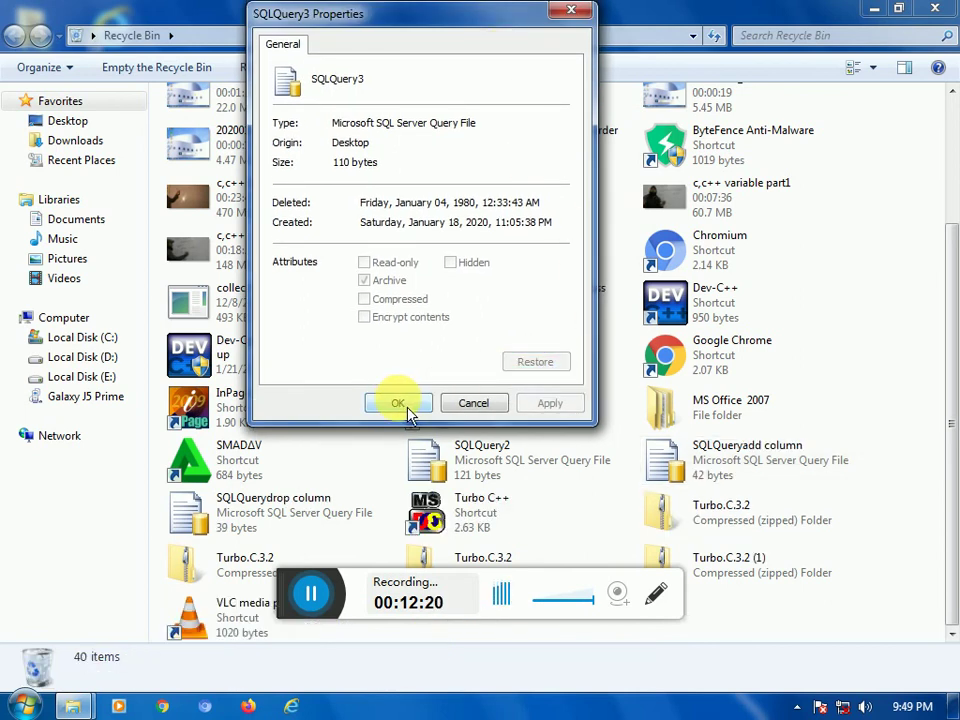
{"action": "left_click", "coordinate": [405, 407]}
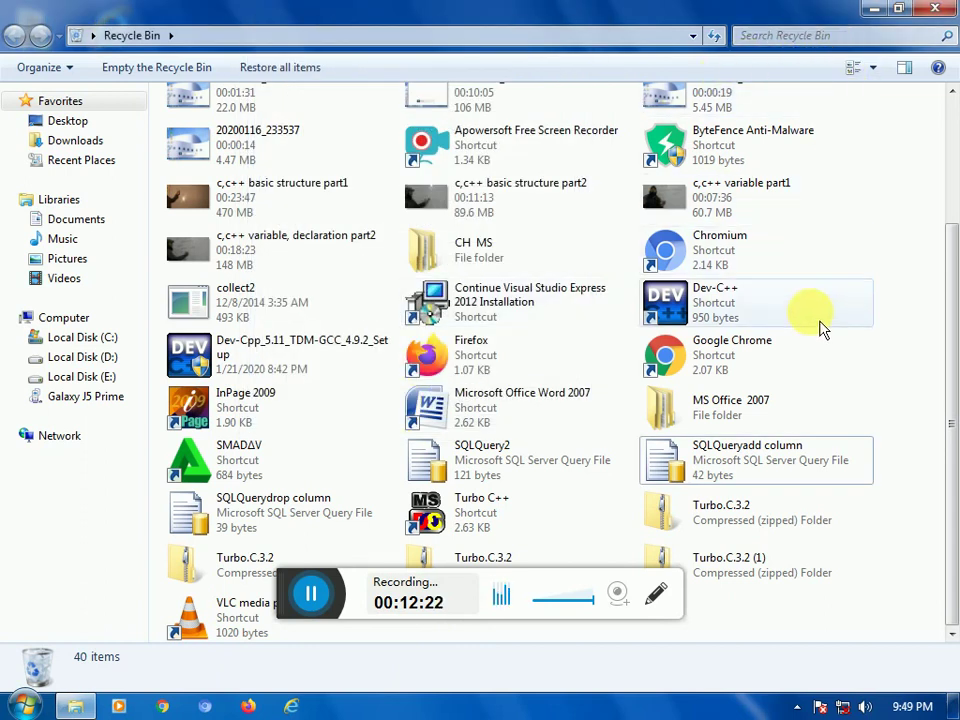
{"action": "left_click", "coordinate": [874, 8]}
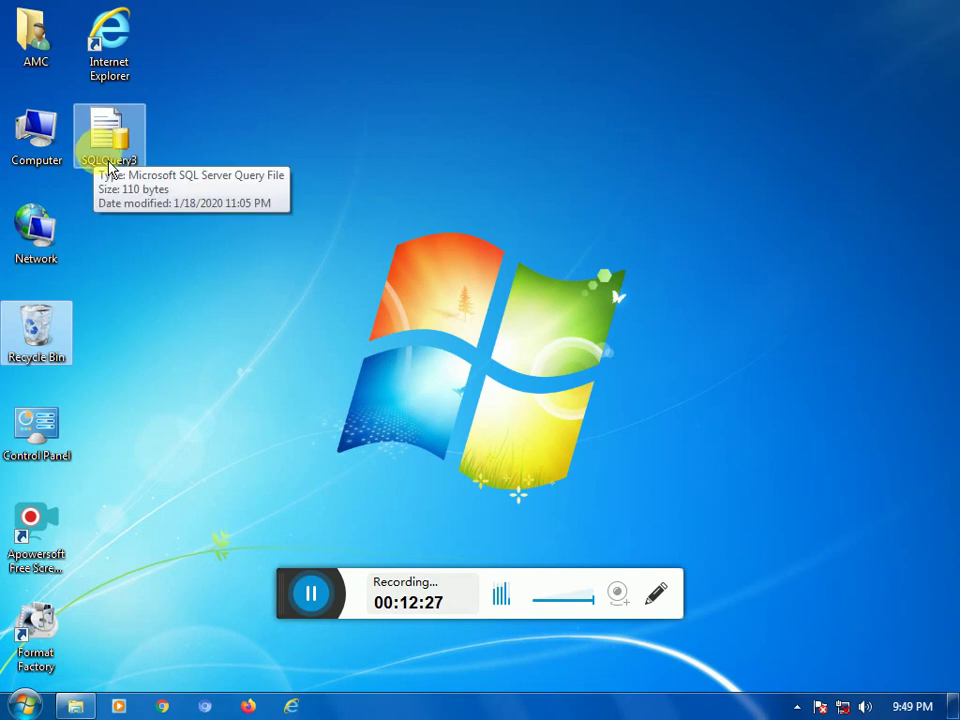
Review the Recycle Bin's remaining contents, close it, and view the bin's available commands without choosing any.
{"action": "double_click", "coordinate": [56, 334]}
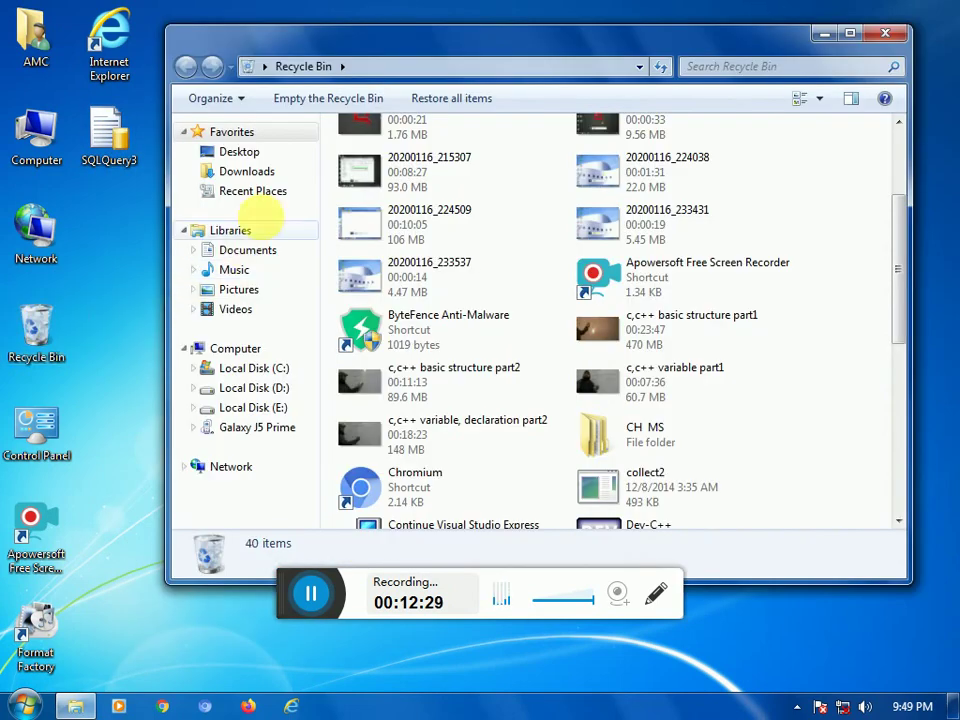
{"action": "scroll", "coordinate": [407, 243], "scroll_direction": "up", "scroll_amount": 3}
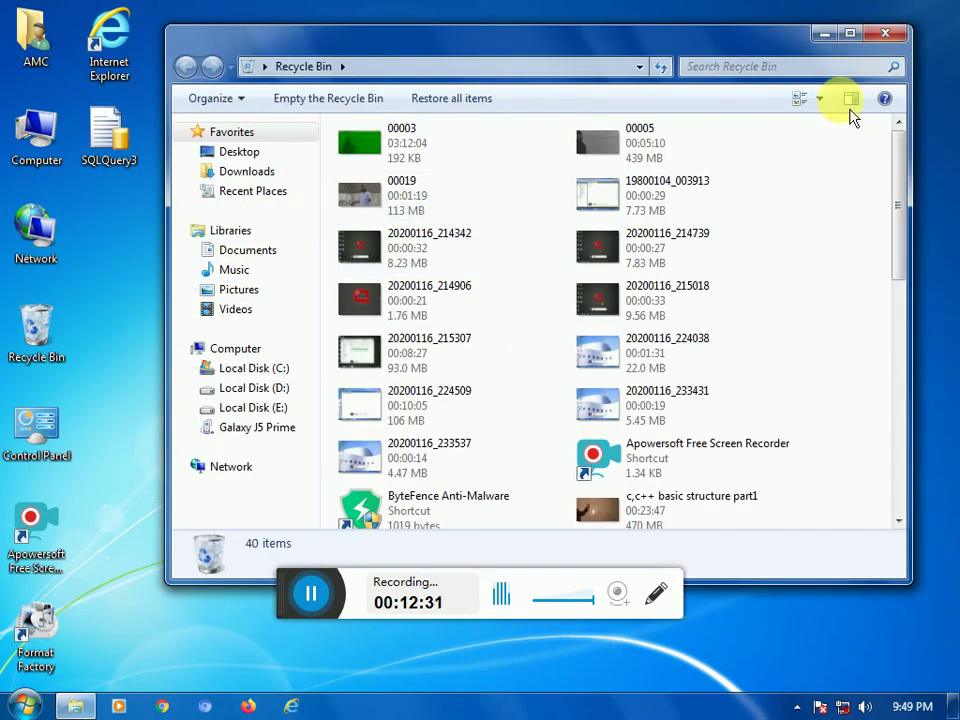
{"action": "left_click", "coordinate": [883, 34]}
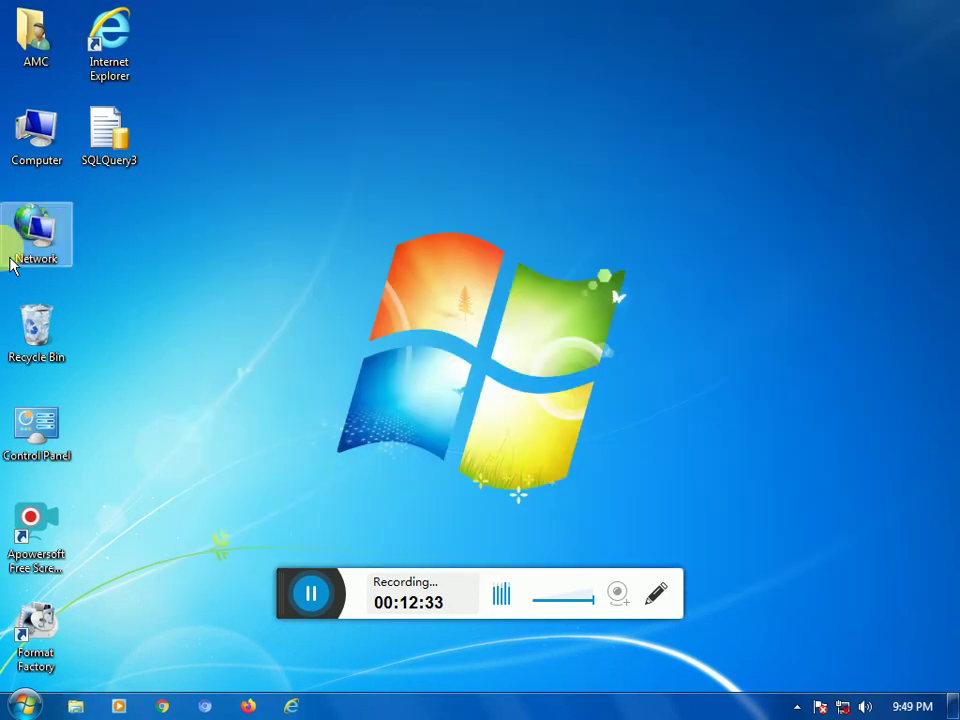
{"action": "right_click", "coordinate": [50, 337]}
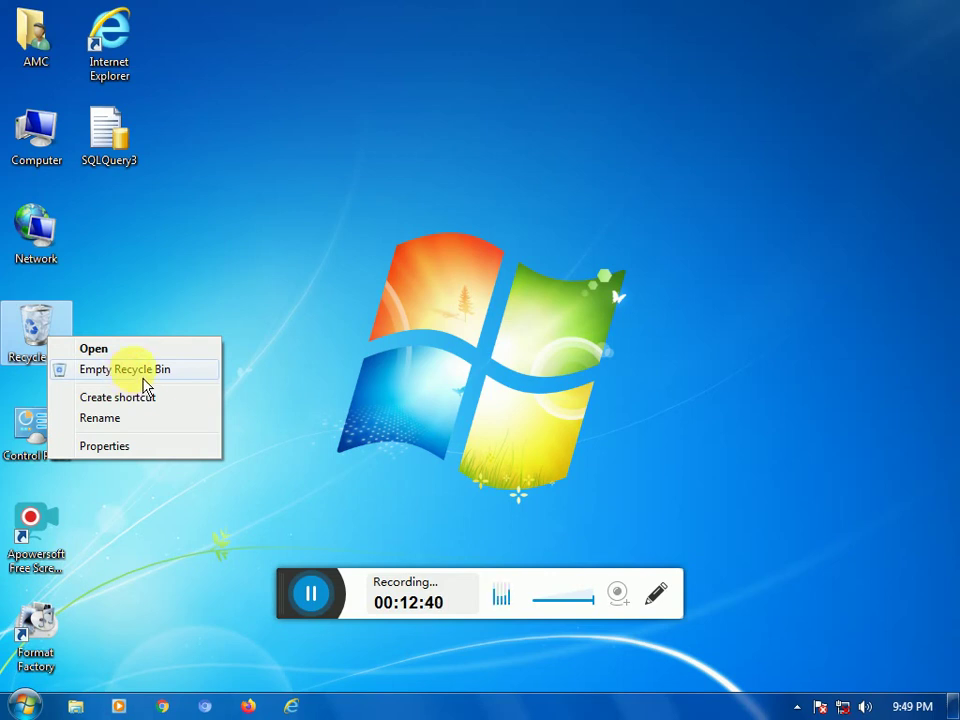
{"action": "left_click", "coordinate": [308, 235]}
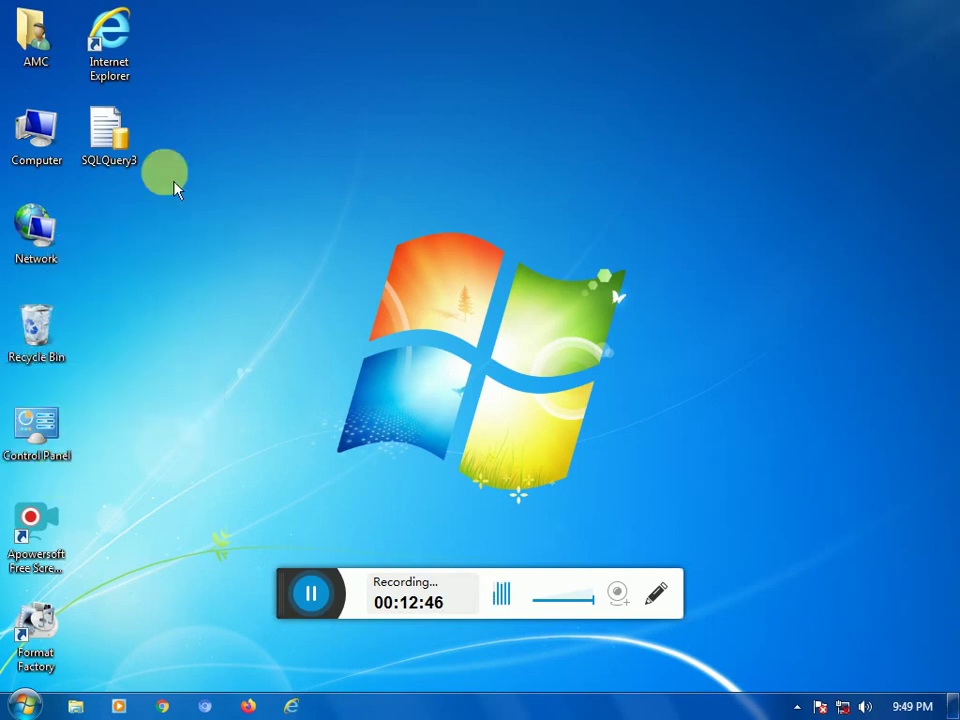
Open Internet Explorer from its desktop shortcut to view the browser window, and close it.
{"action": "left_click", "coordinate": [115, 35]}
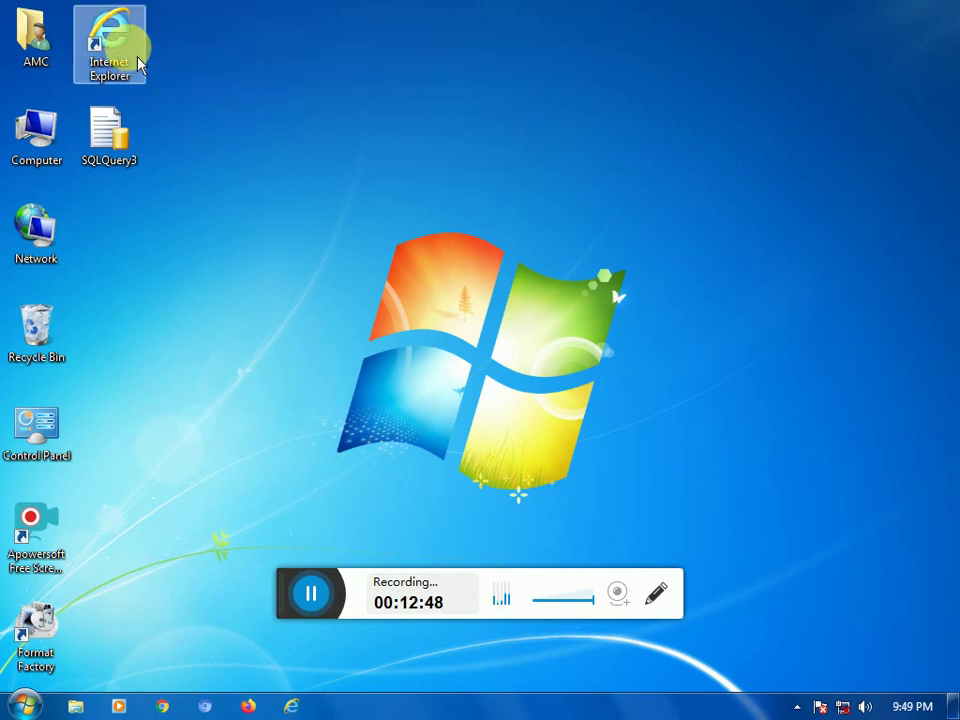
{"action": "left_click", "coordinate": [172, 62]}
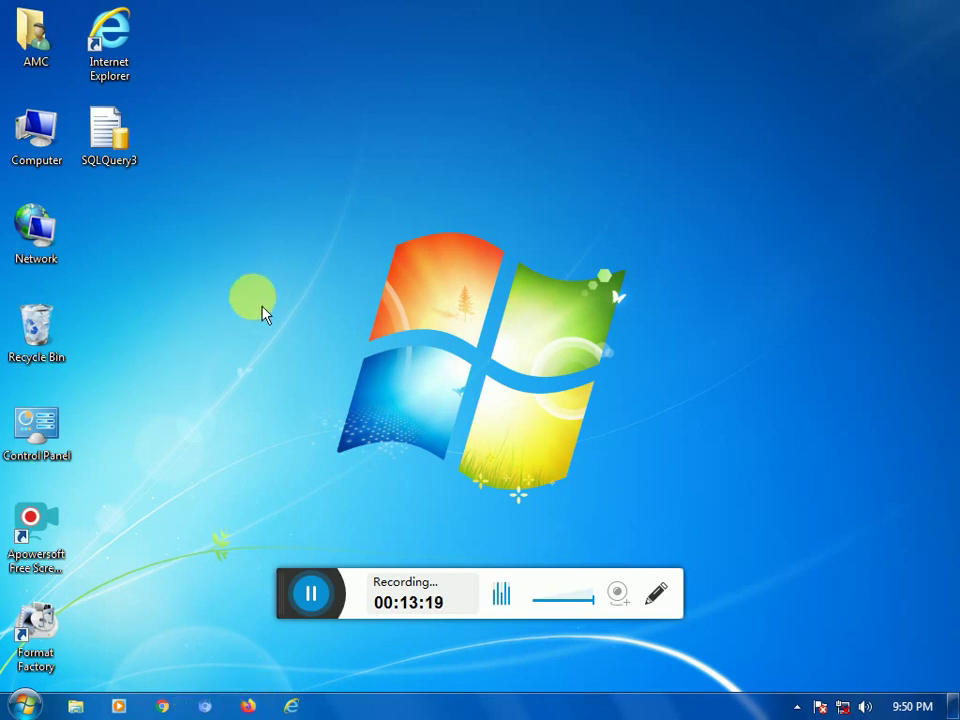
{"action": "left_click", "coordinate": [120, 55]}
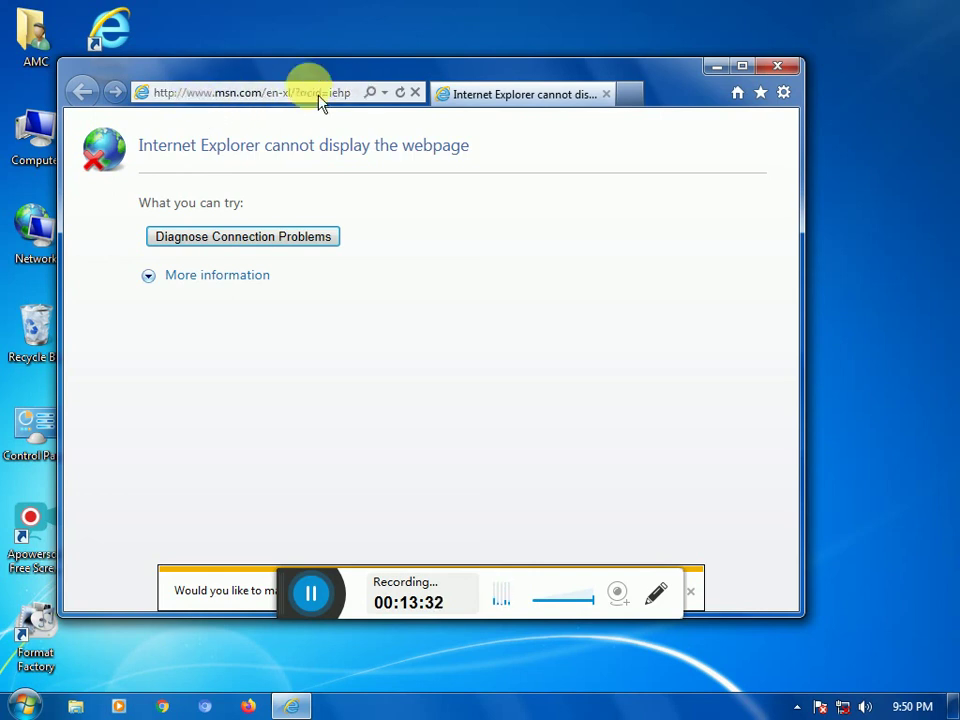
{"action": "left_click", "coordinate": [778, 68]}
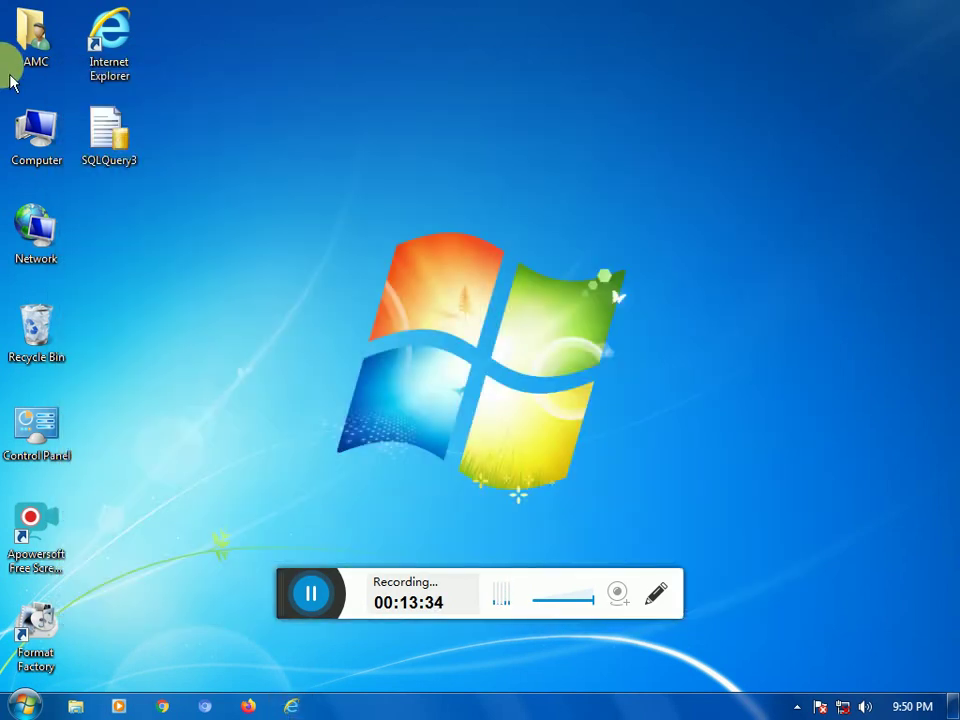
Open the Control Panel from the desktop to view its settings categories, and close it.
{"action": "double_click", "coordinate": [53, 434]}
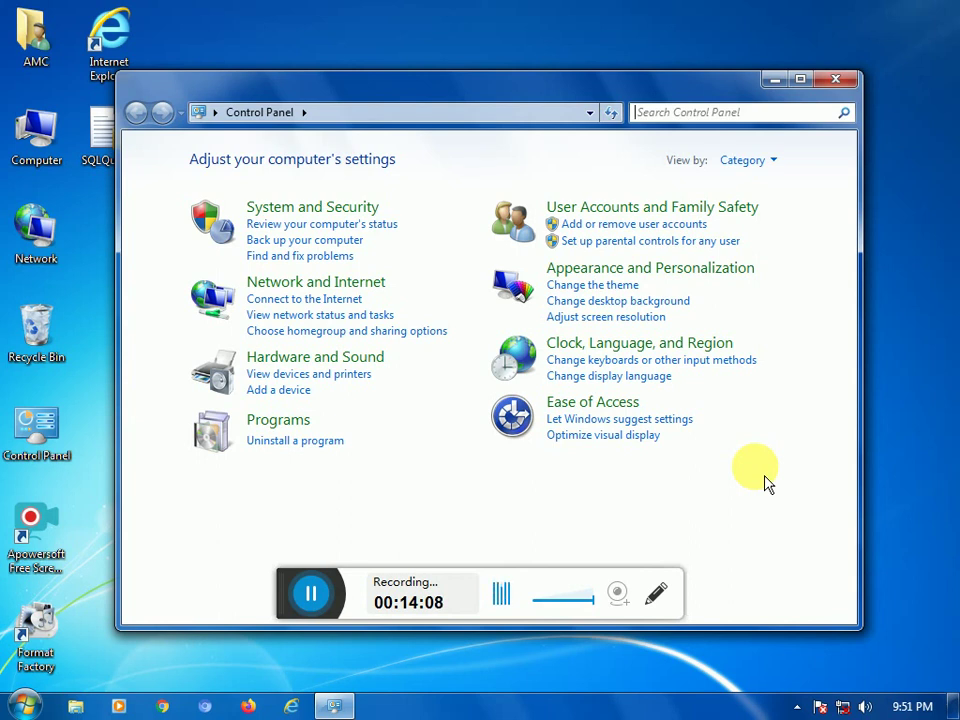
{"action": "left_click", "coordinate": [836, 80]}
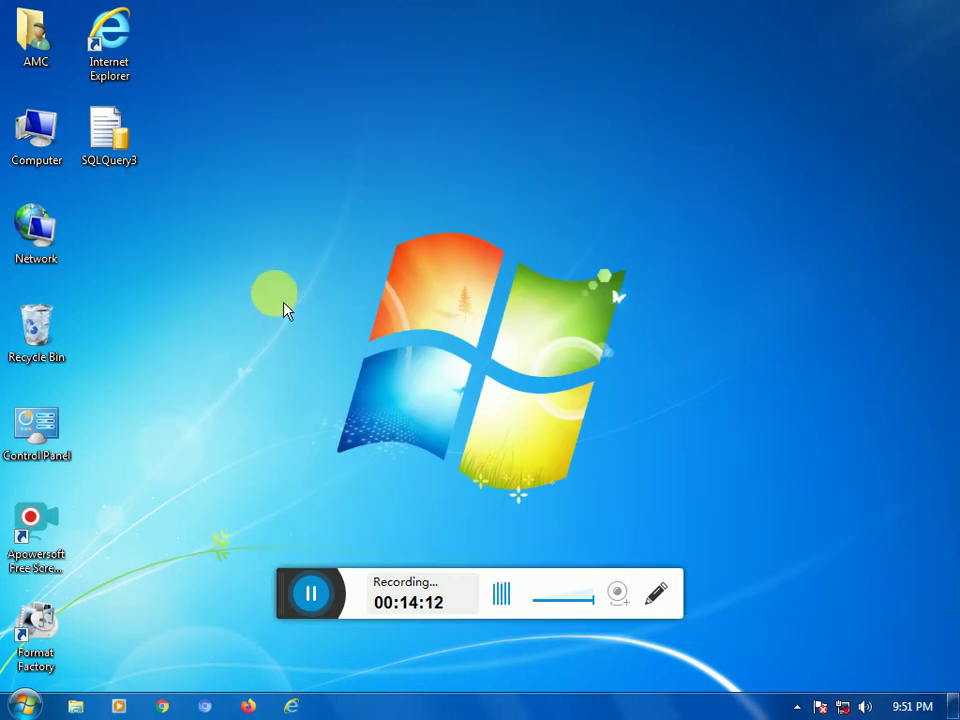